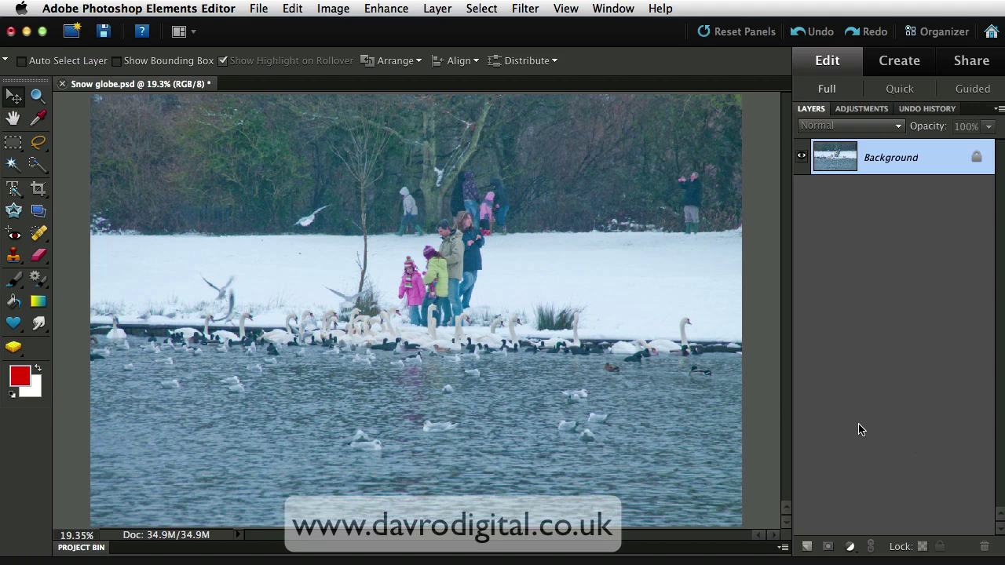
Select a perfect circle around the family and swans with the Elliptical Marquee tool, moving it slightly to frame them.
click(17, 146)
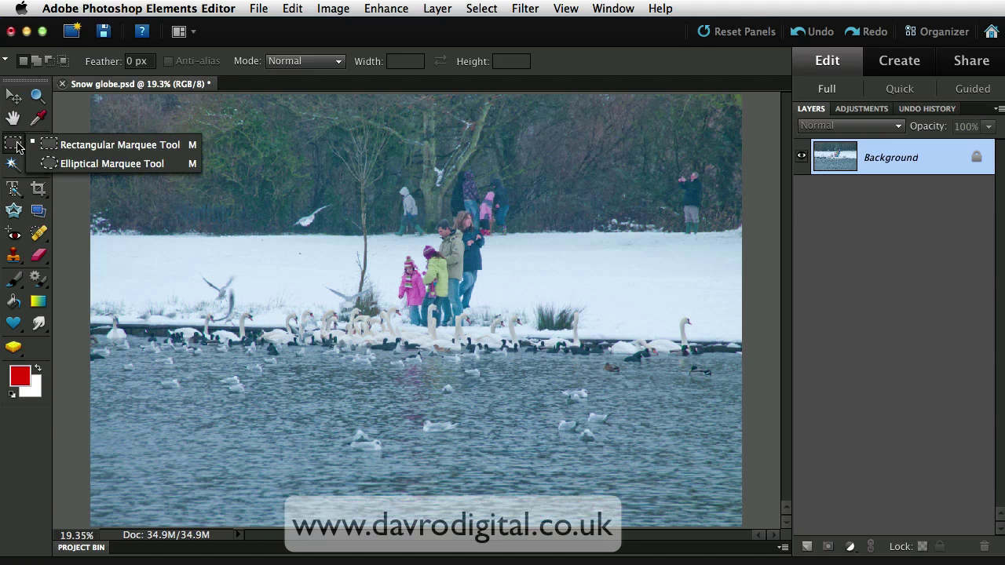
click(62, 165)
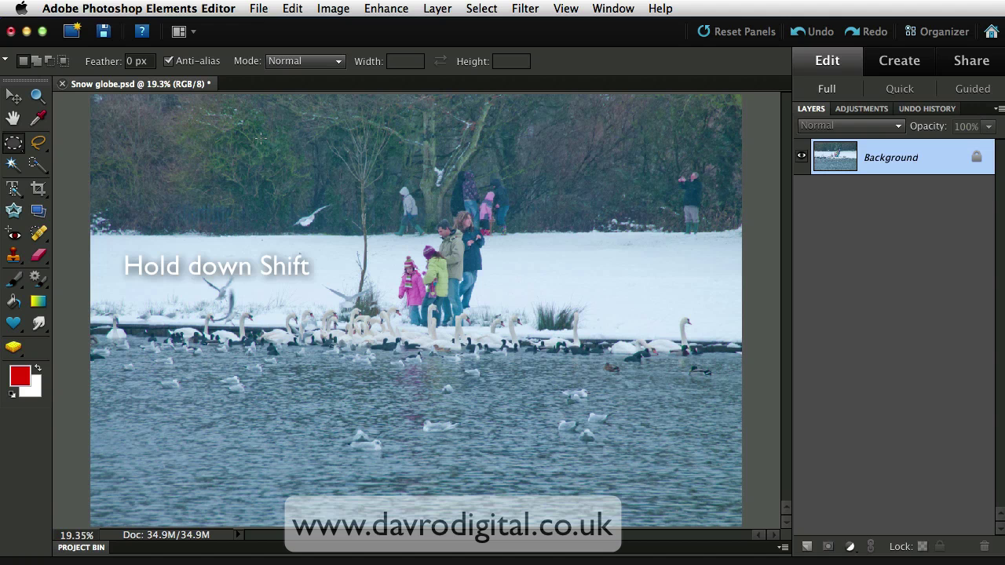
drag(260, 139, 947, 507)
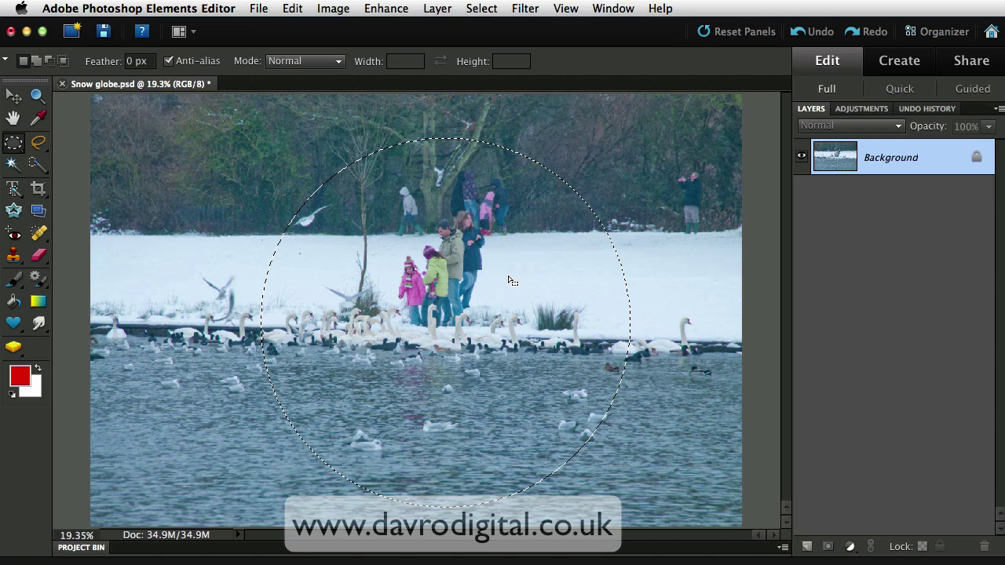
drag(511, 280, 498, 262)
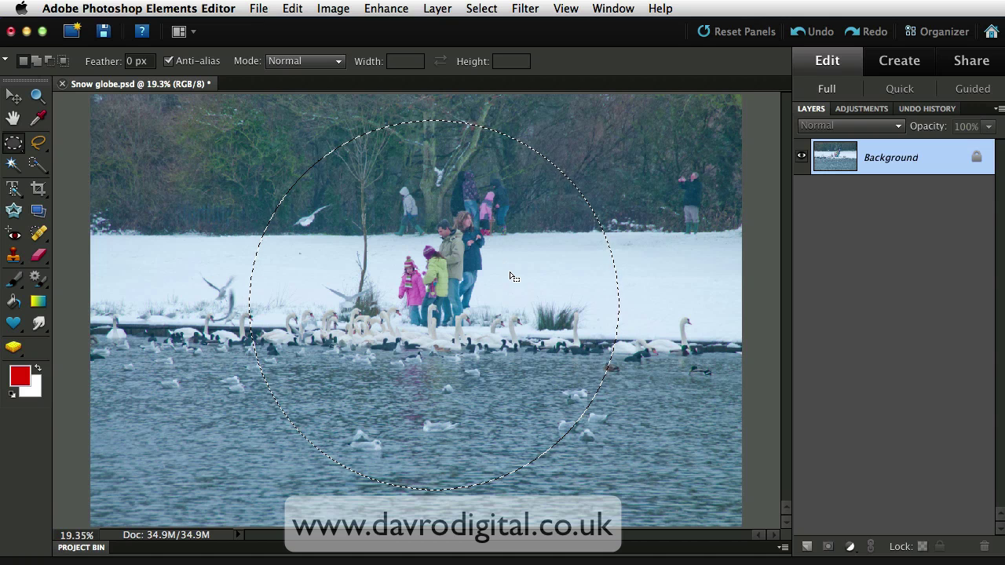
Copy the circular selection to a new layer and check the cut-out by briefly hiding the Background layer.
key(super+j)
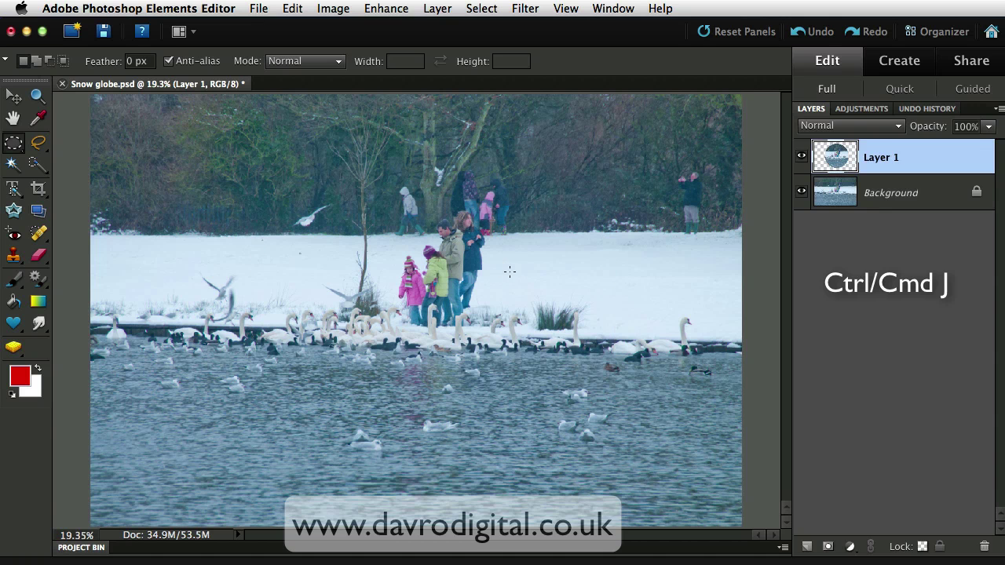
click(802, 193)
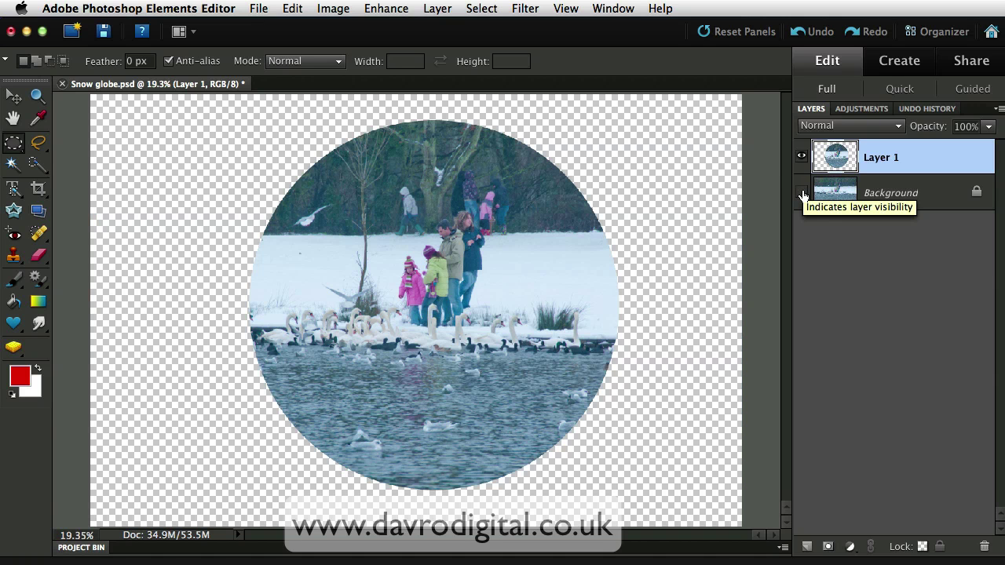
click(802, 193)
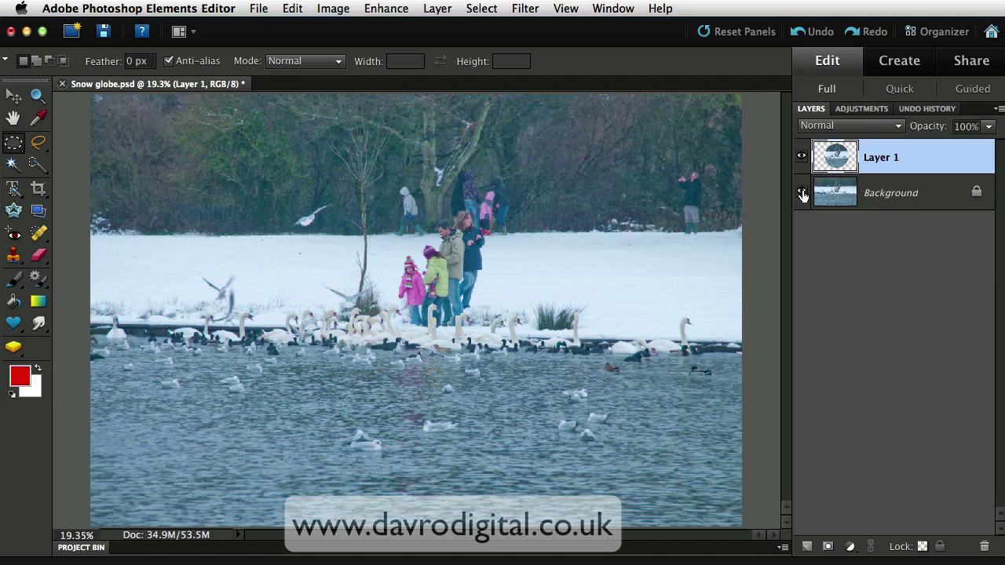
Add an inner glow with a size of 95 px to the circle layer's style.
click(434, 10)
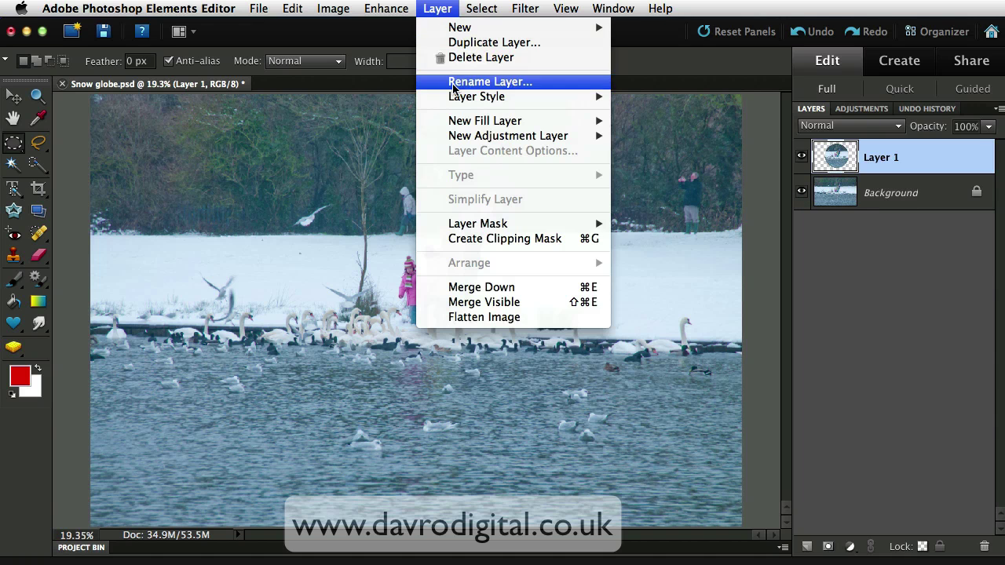
mouse_move(465, 96)
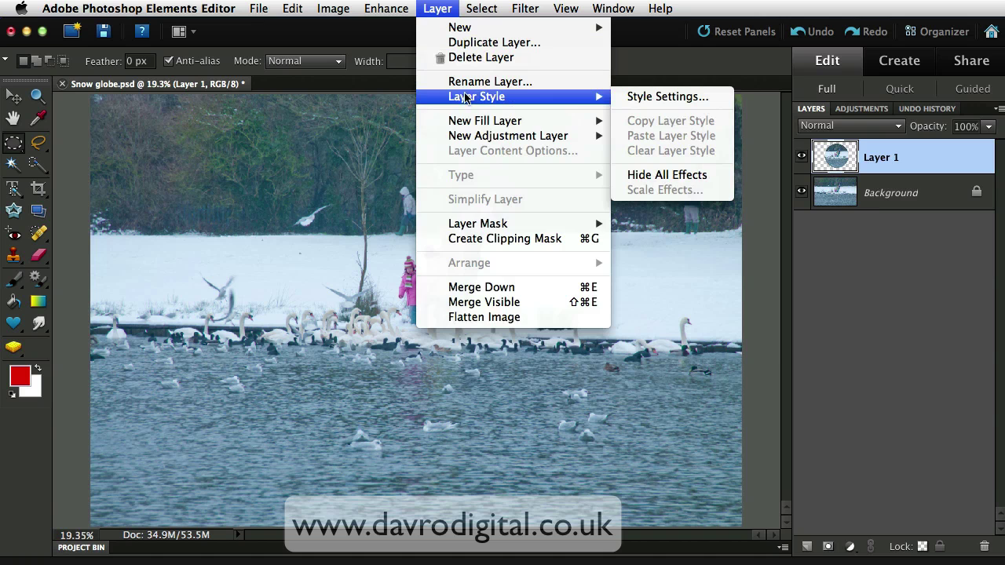
click(646, 97)
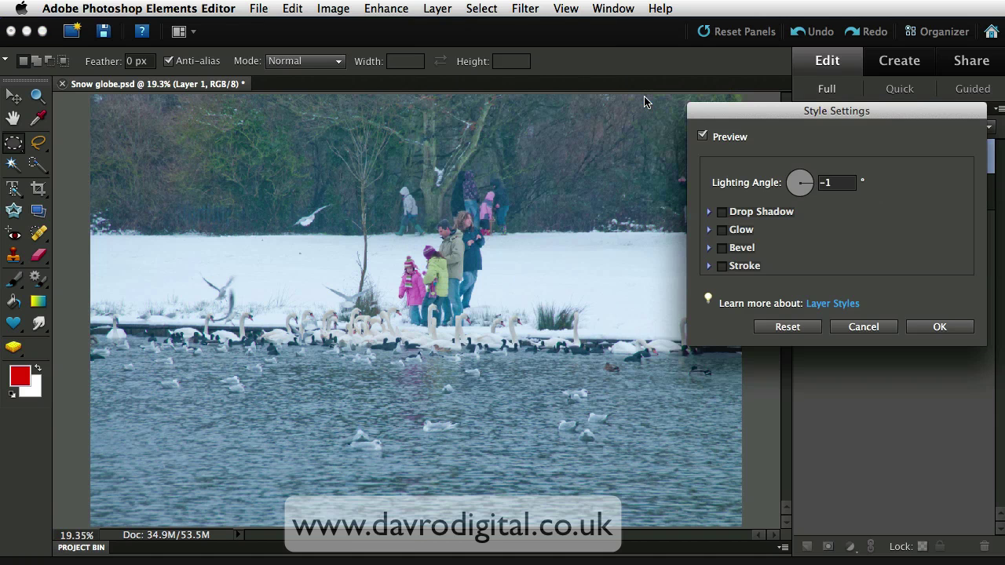
click(722, 230)
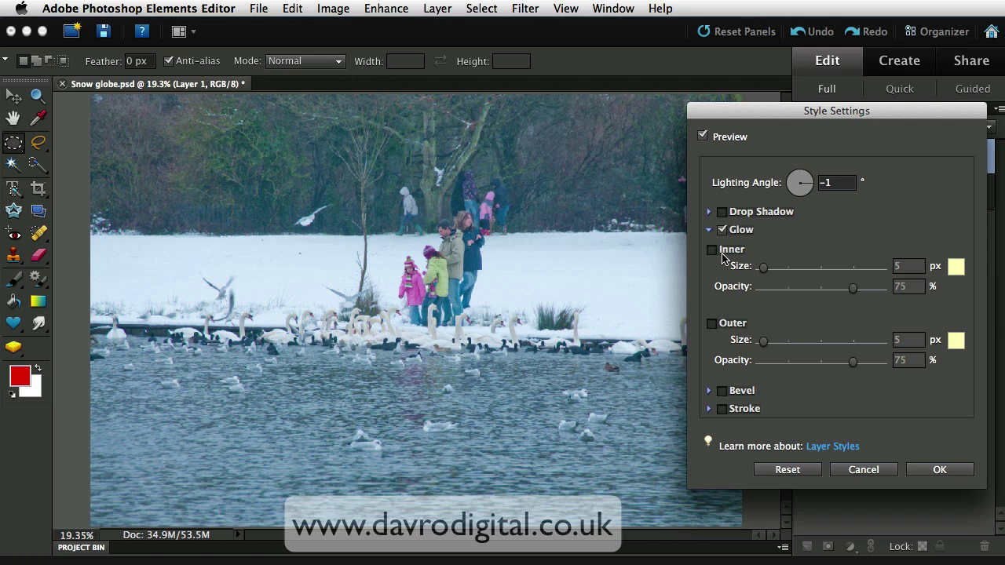
click(713, 251)
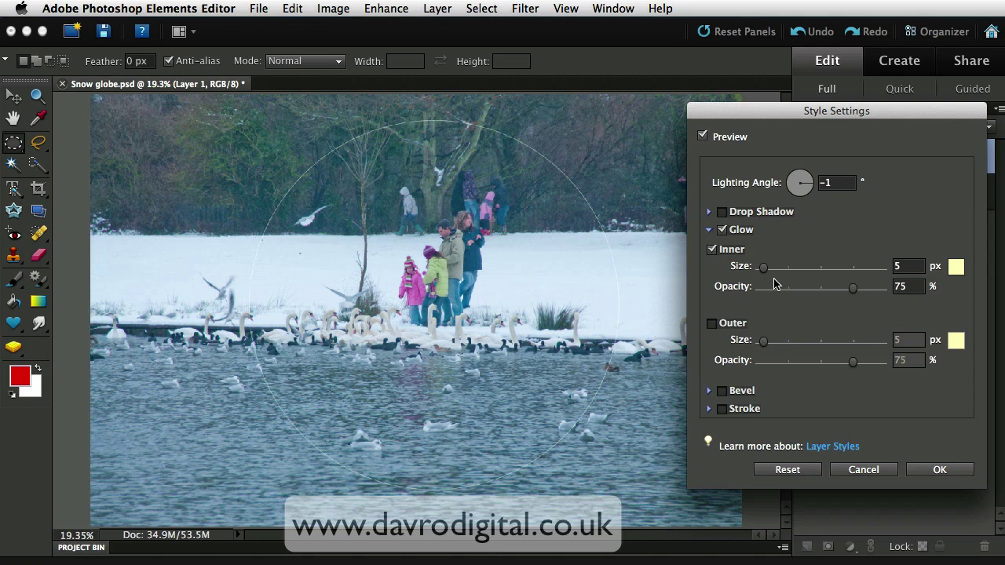
drag(764, 268, 792, 274)
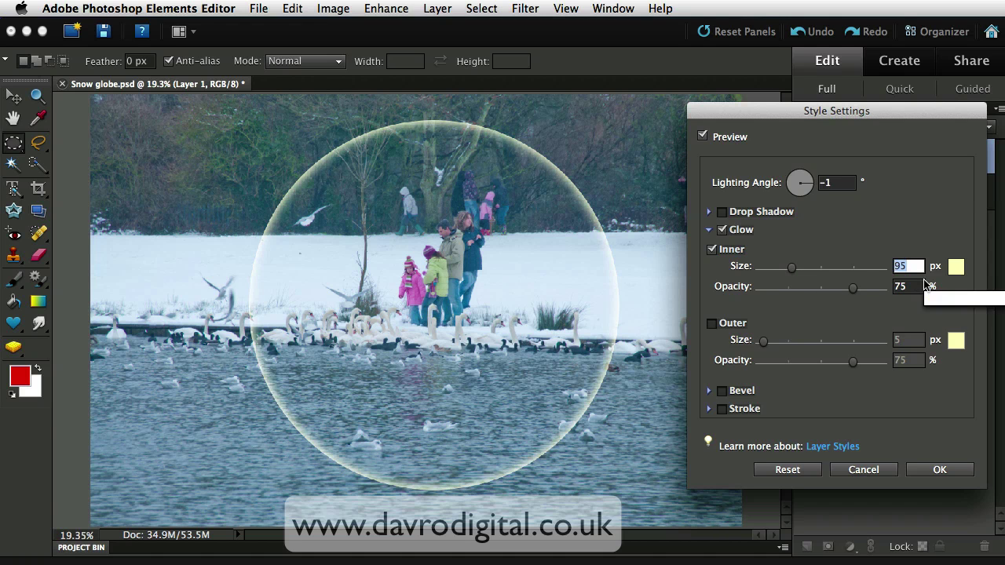
Set the inner glow color to pale lavender blue, c2c4fd.
click(955, 268)
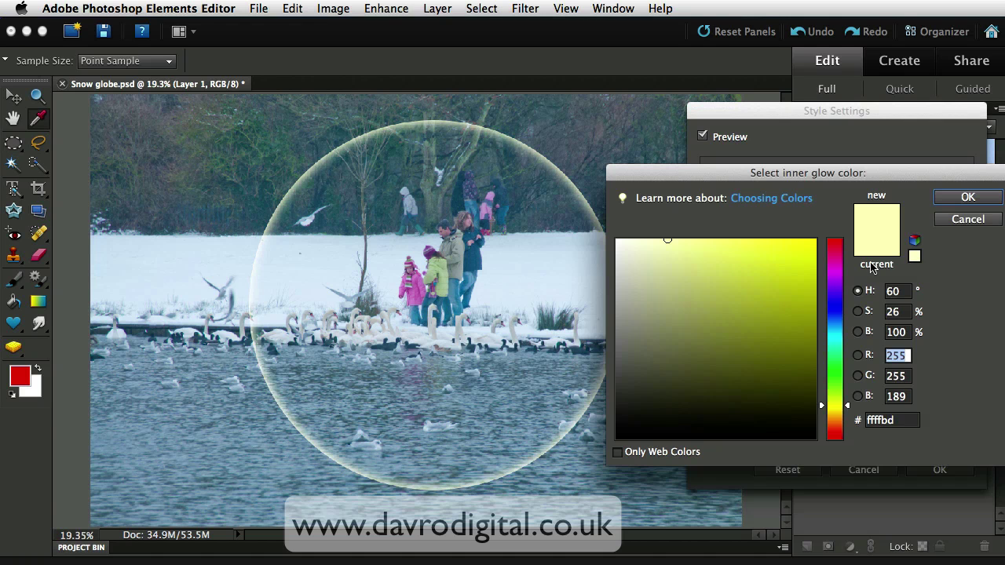
drag(632, 241, 614, 240)
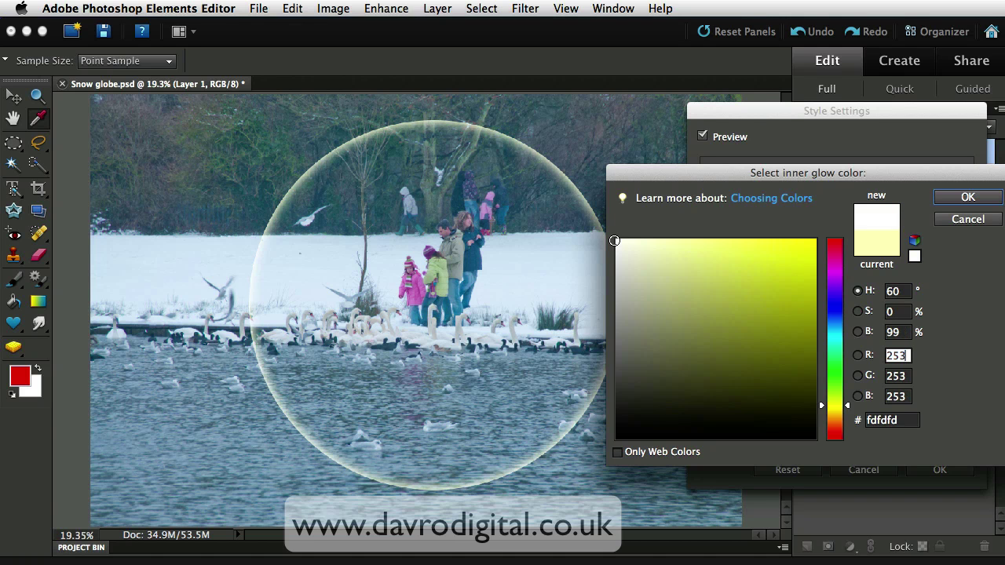
click(838, 309)
drag(839, 307, 844, 303)
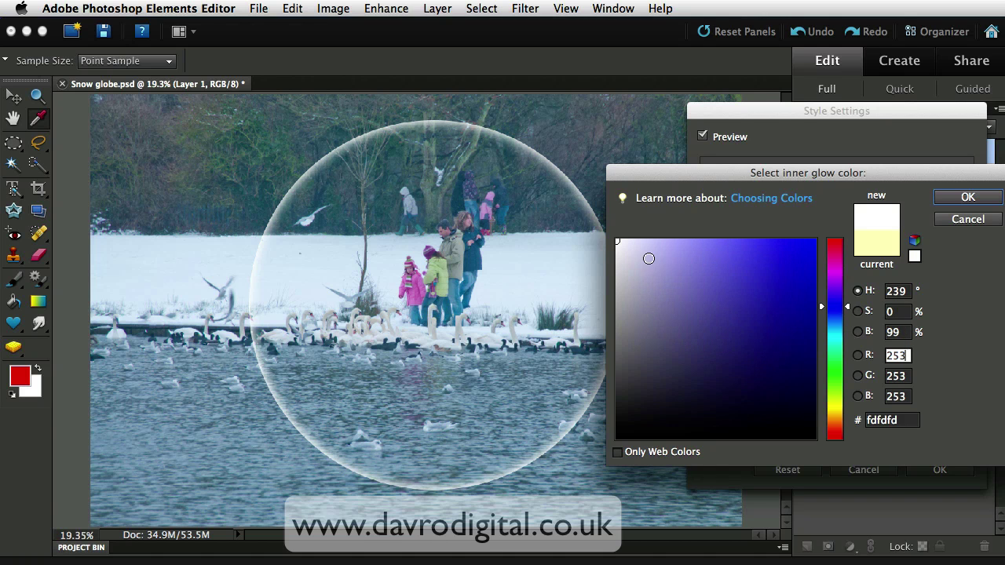
click(672, 242)
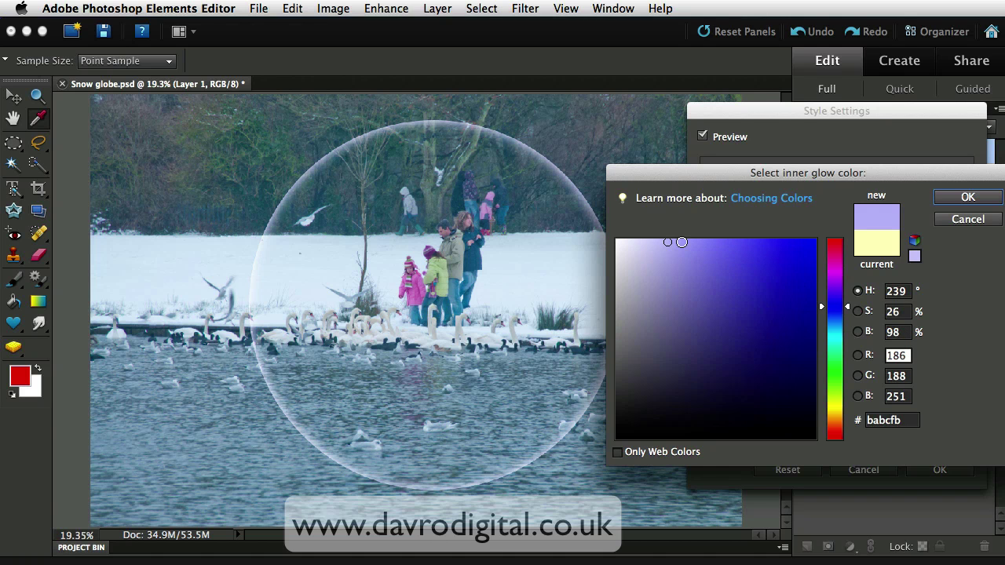
click(681, 240)
click(669, 241)
click(663, 240)
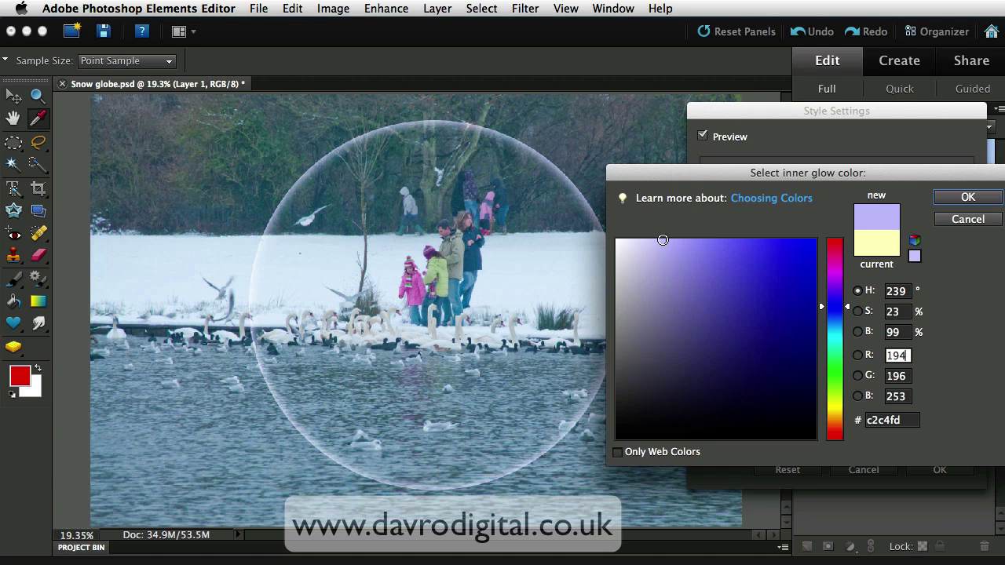
click(958, 200)
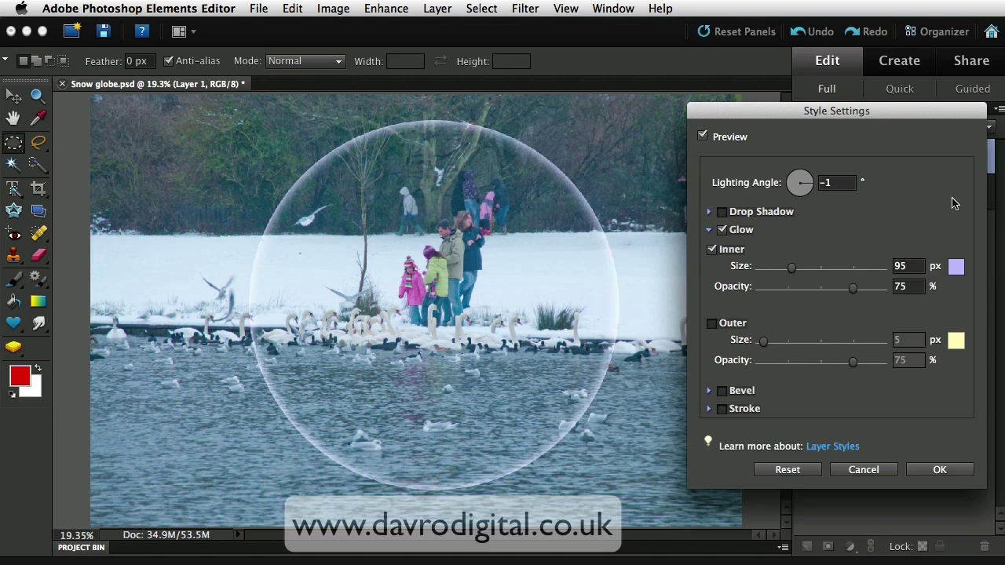
Add an enlarged drop shadow to the circle layer and apply the style settings.
click(722, 212)
drag(765, 240, 783, 248)
click(938, 542)
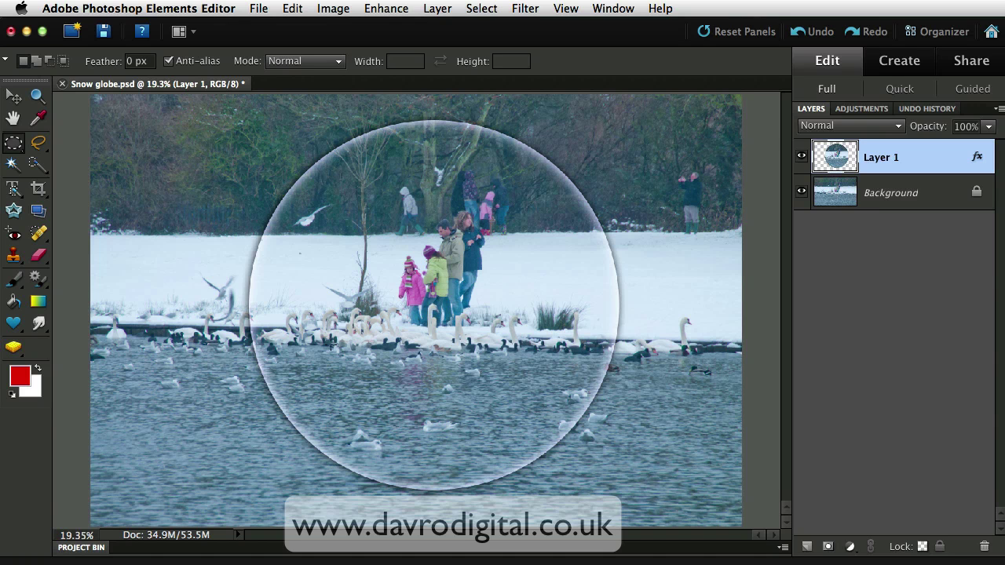
Draw a wide, shallow rectangular selection overlapping the bottom edge of the circle for the globe's base.
click(15, 144)
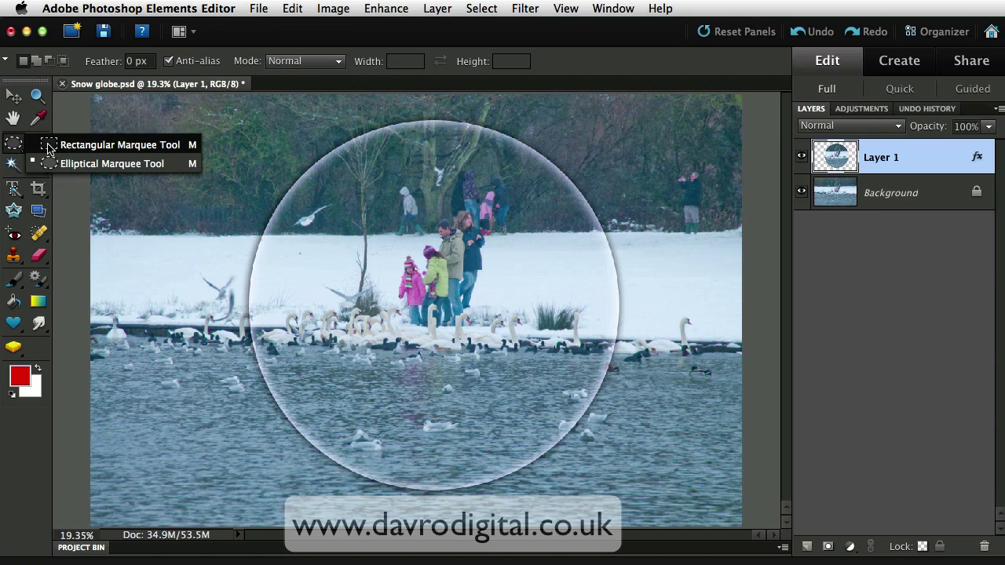
click(48, 146)
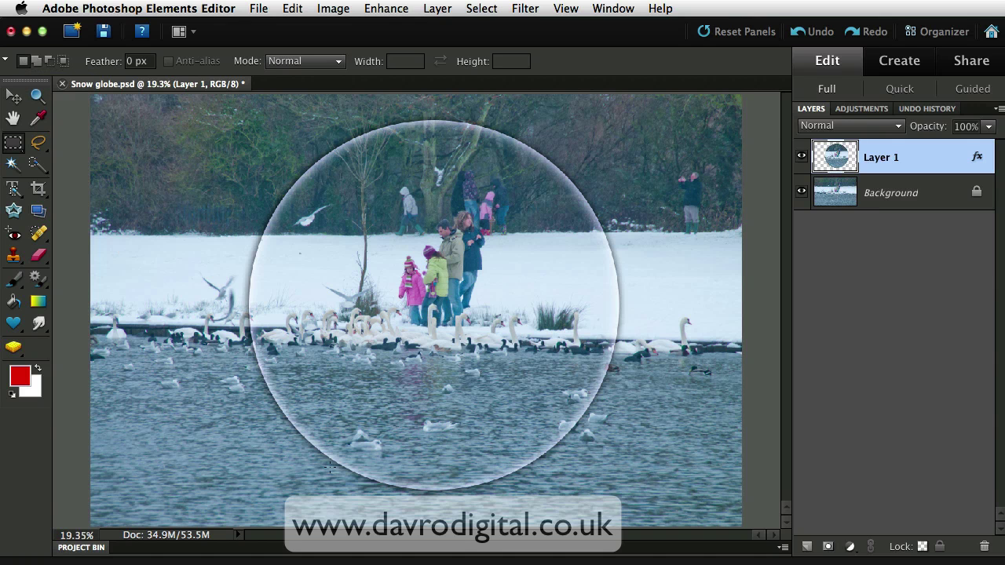
drag(325, 465, 547, 512)
Transform the rectangular selection with Perspective into a trapezoid narrower at the top, widening it to 109%.
click(480, 7)
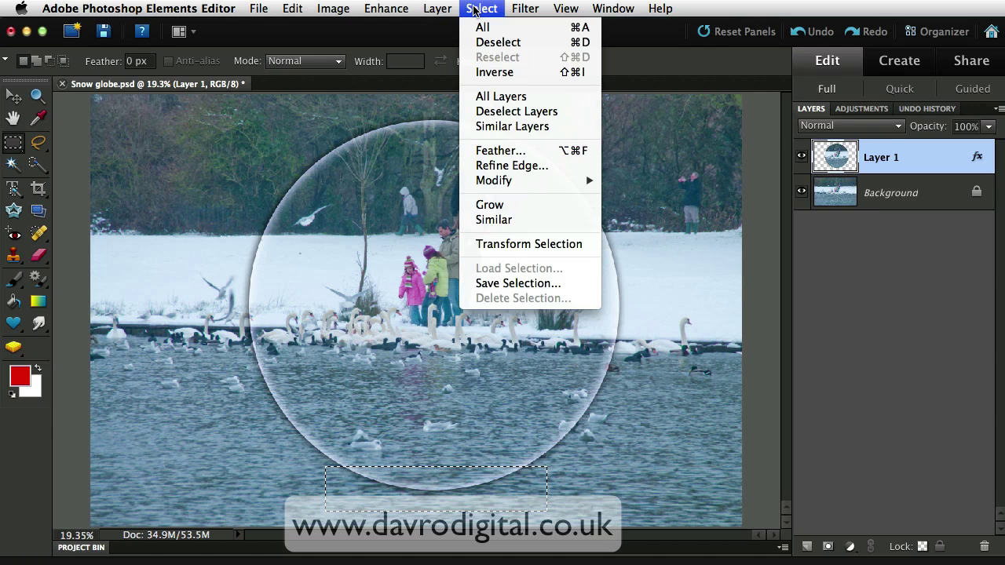
click(514, 245)
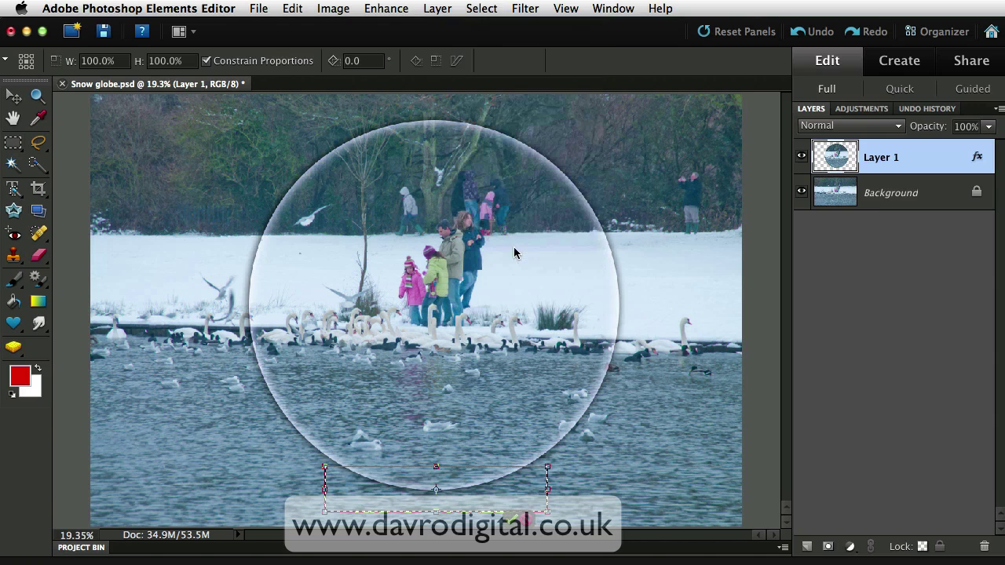
right_click(480, 469)
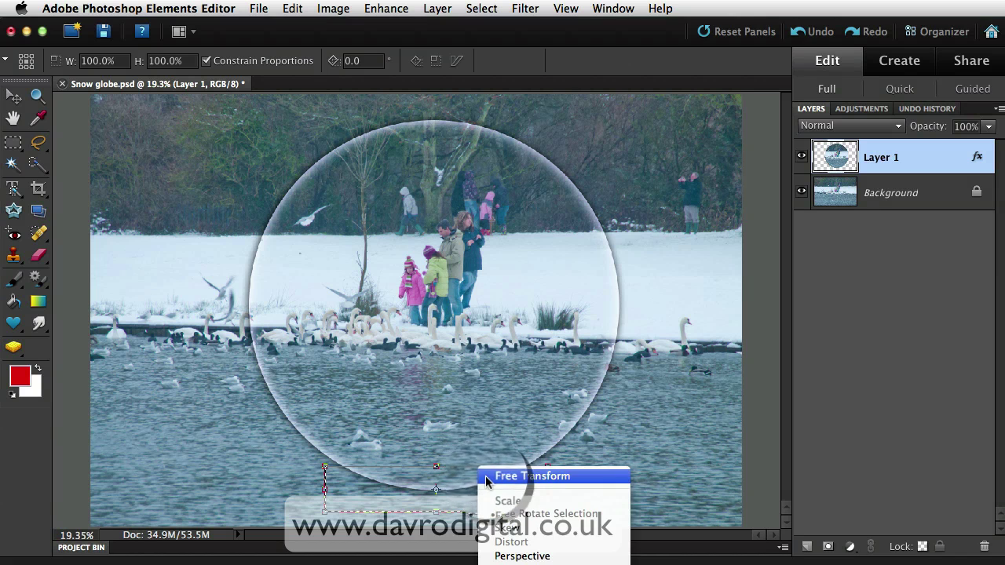
click(511, 556)
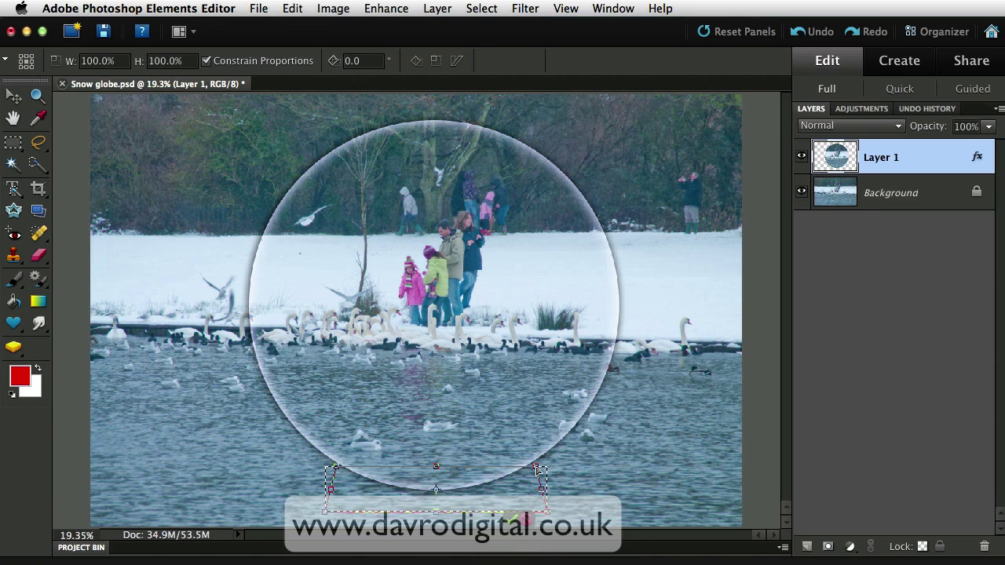
drag(538, 471, 534, 467)
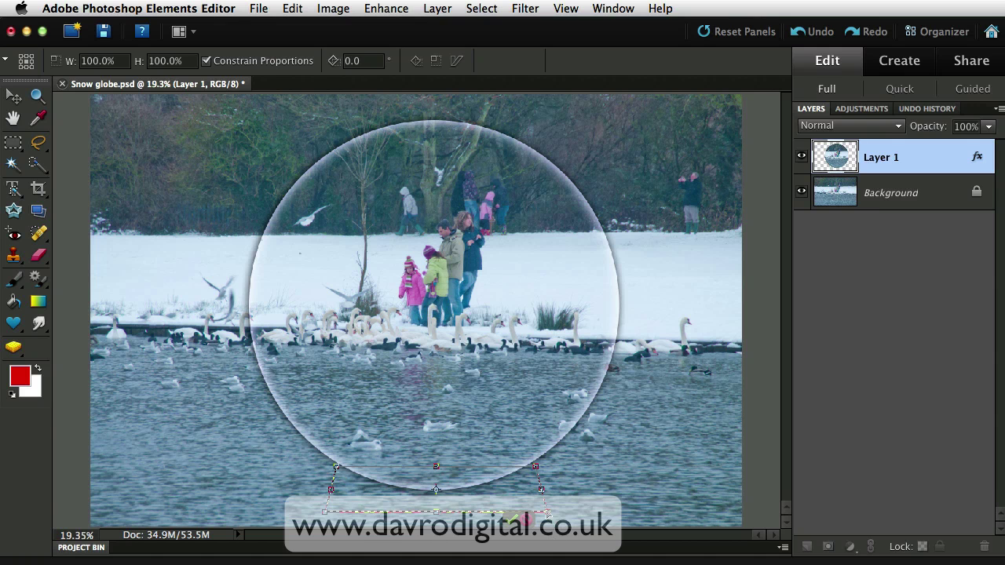
drag(548, 514, 558, 515)
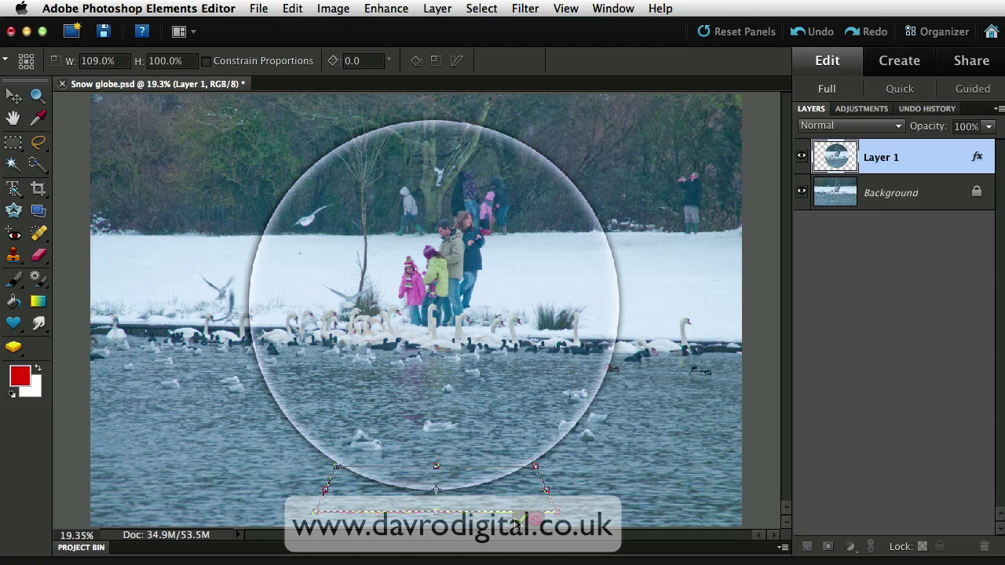
click(519, 522)
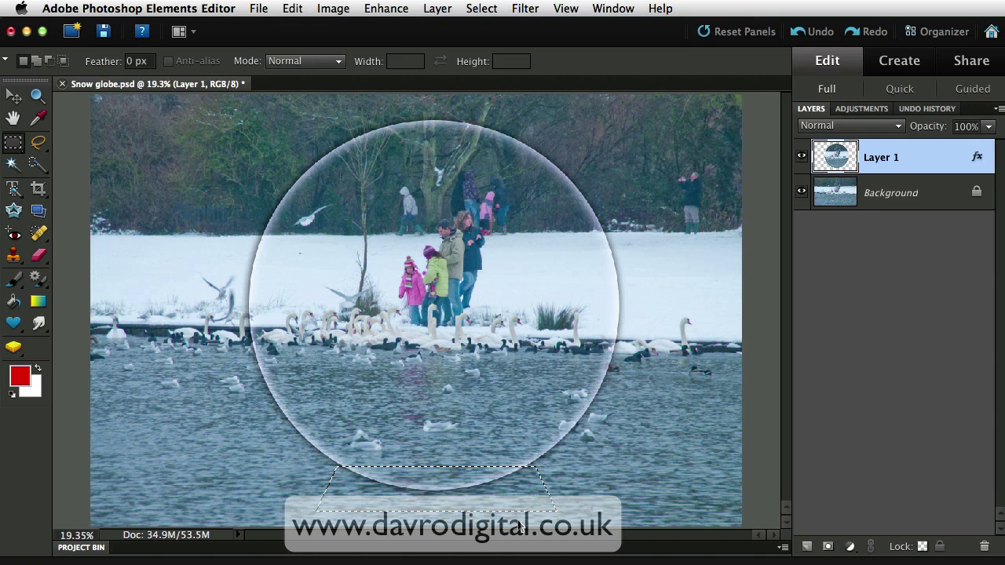
Create a new layer above the circle layer and name it "base".
click(806, 548)
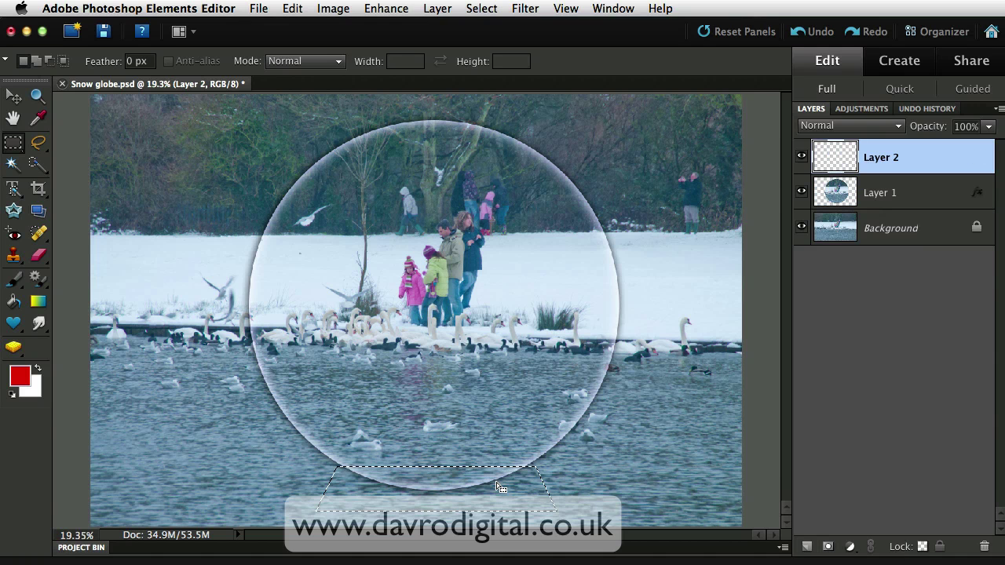
double_click(882, 158)
text(base)
key(Return)
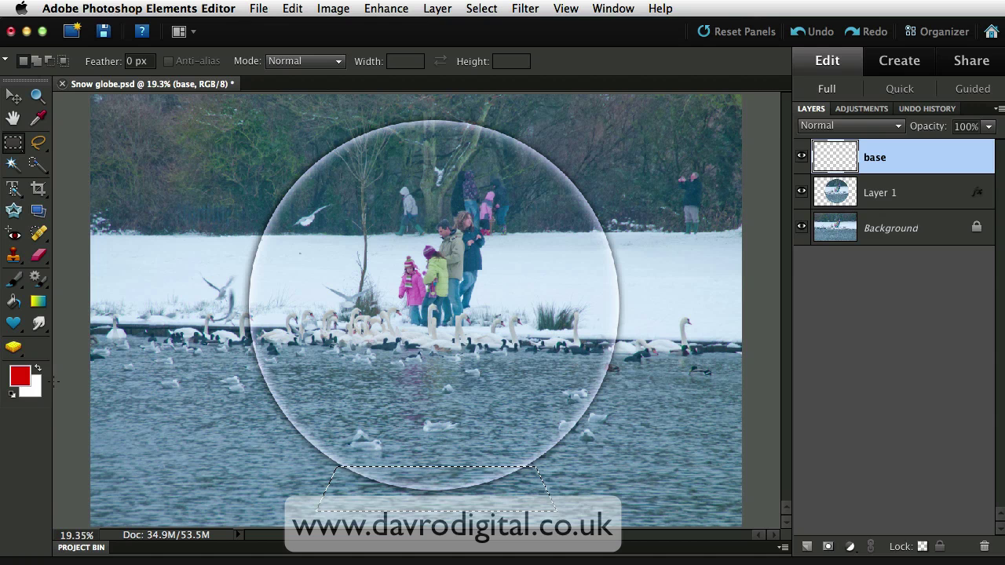
Reset the colors to default, fill the trapezoid selection on the base layer with black, deselect it and switch to the Move tool.
key(d)
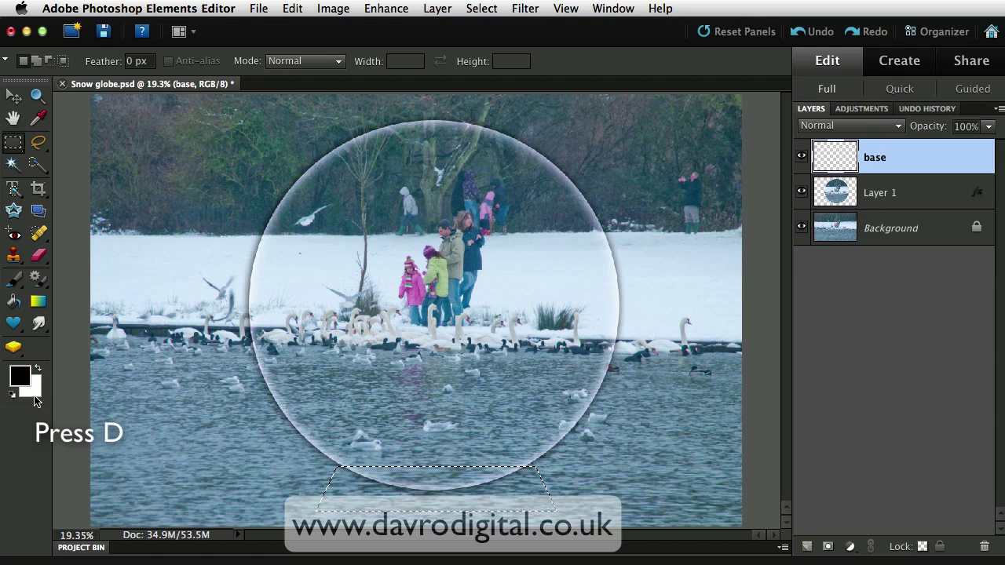
click(13, 301)
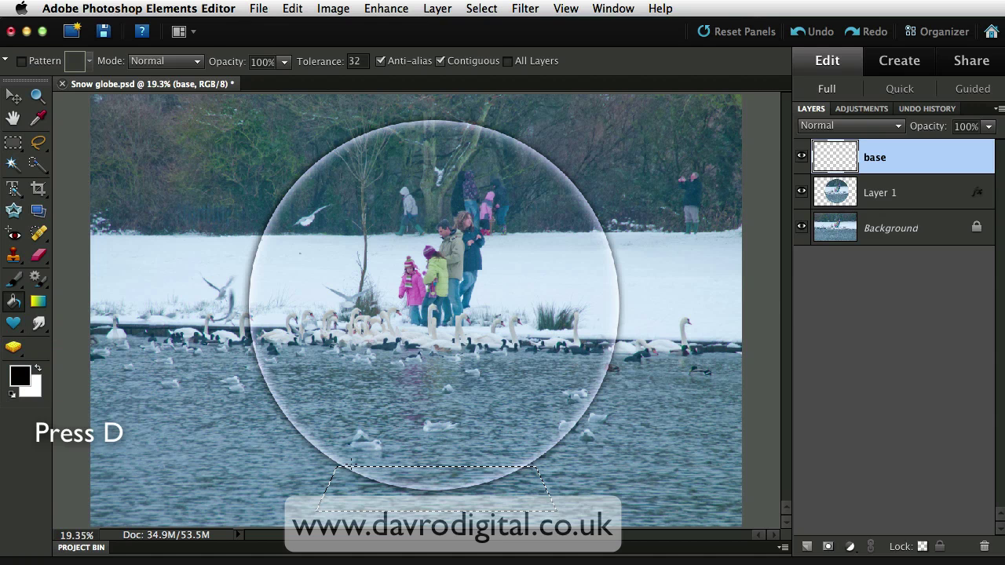
click(385, 476)
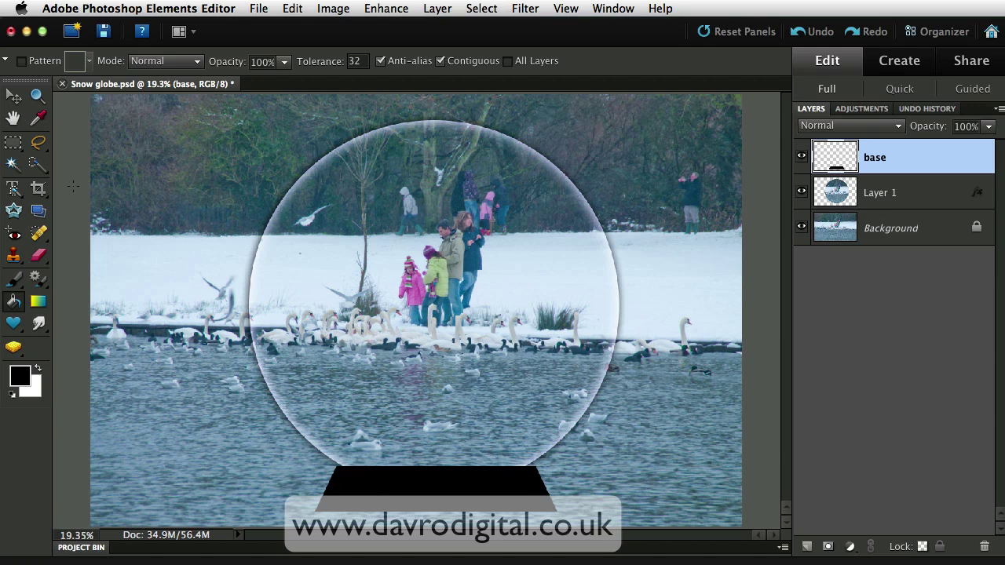
click(14, 95)
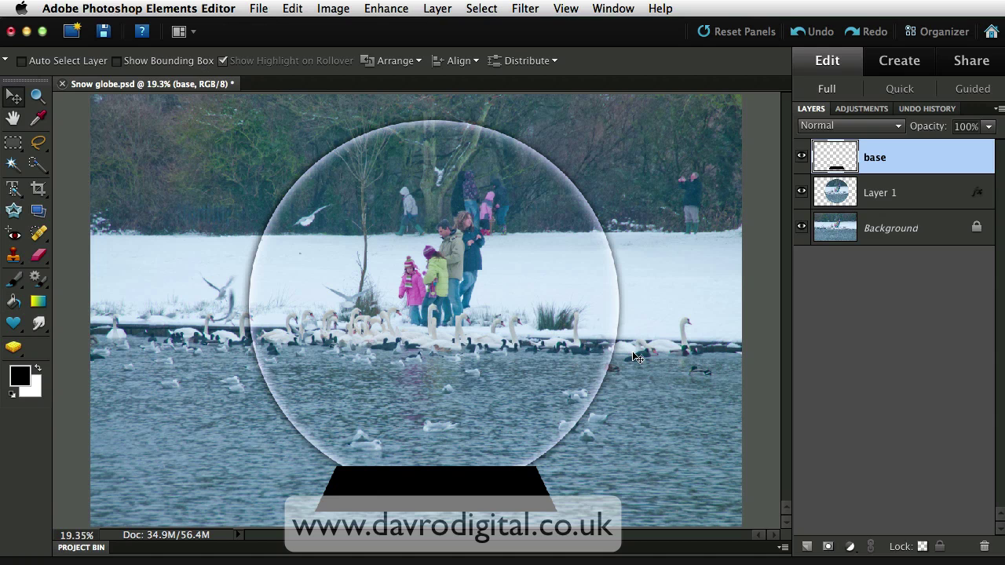
Nudge the black base slightly up and left until it sits centered against the bottom of the circle.
key(Left)
key(Left)
key(Left)
key(Left)
key(Up)
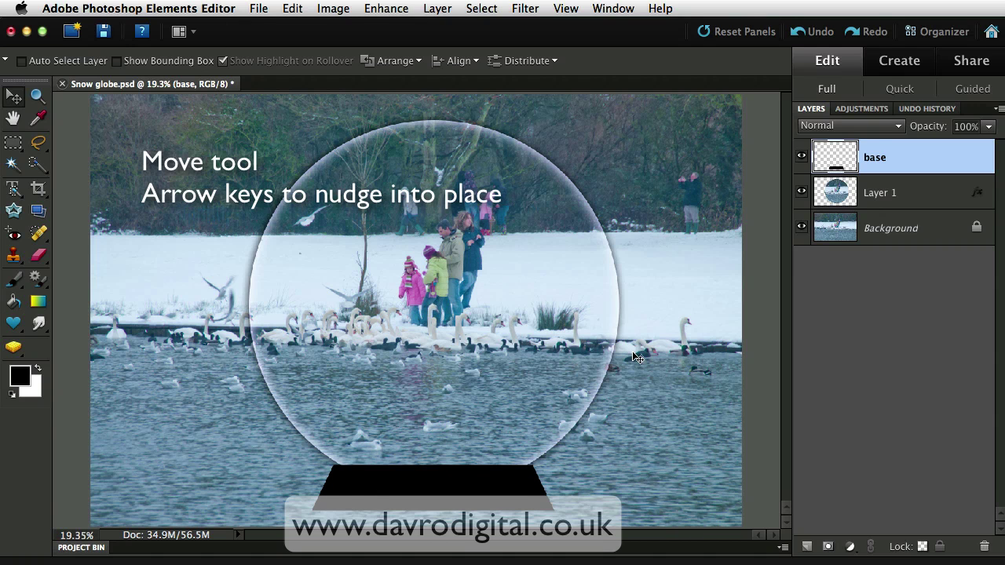
key(Up)
key(Right)
key(Right)
key(Up)
key(Up)
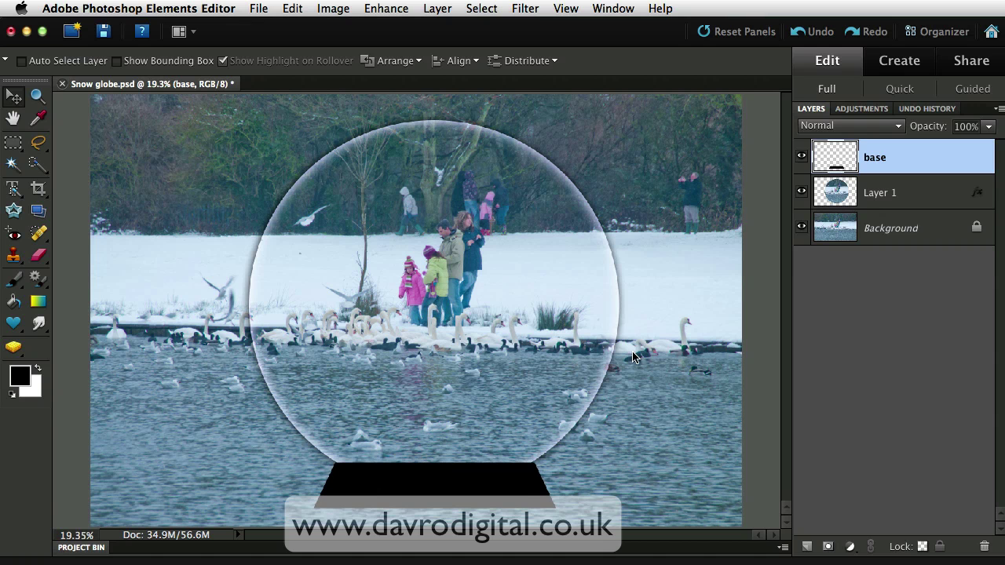
key(Left)
key(Up)
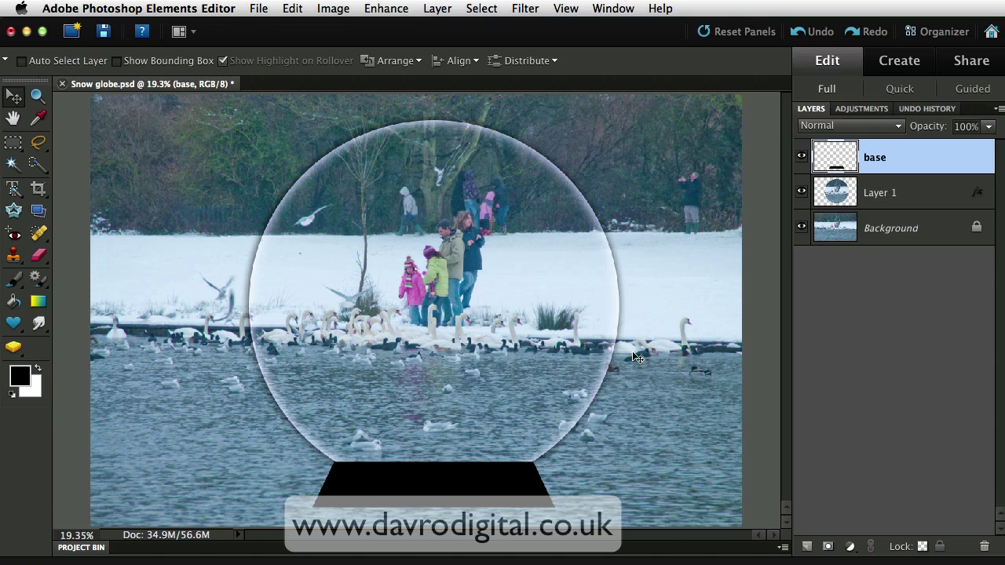
Load the base shape as a selection, fill it with a linear gradient running horizontally from white at left to black at right, and deselect.
super+click(837, 159)
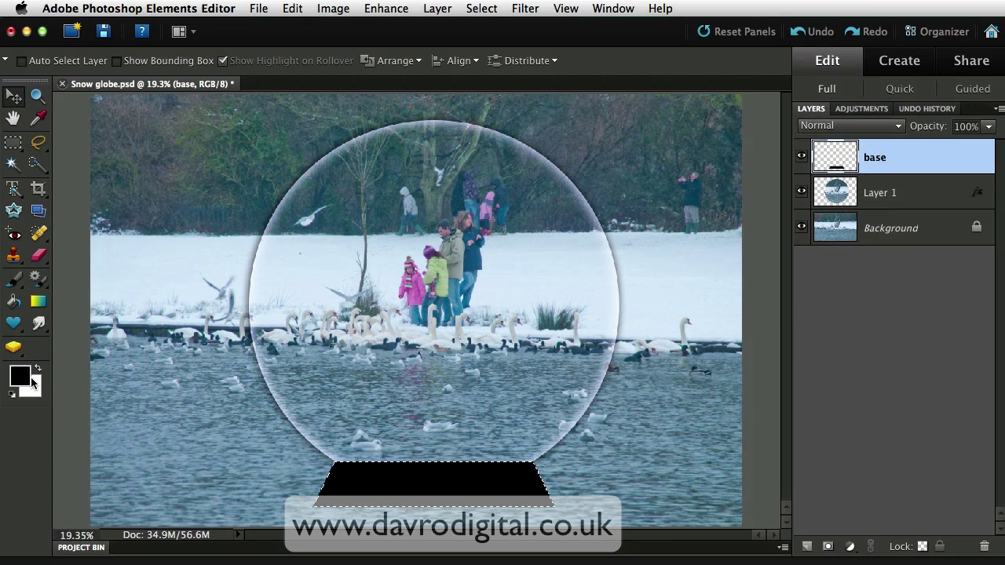
click(38, 302)
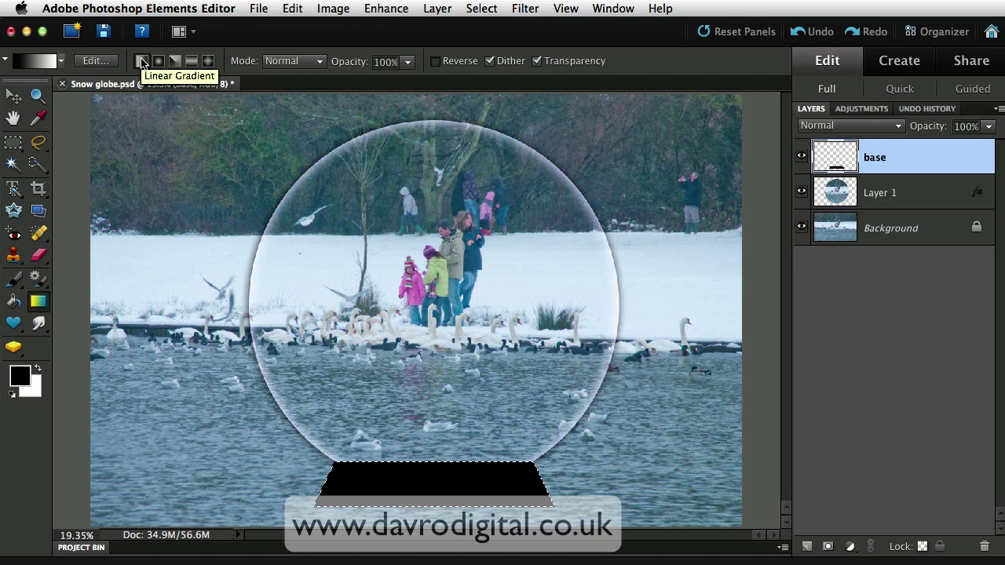
click(32, 67)
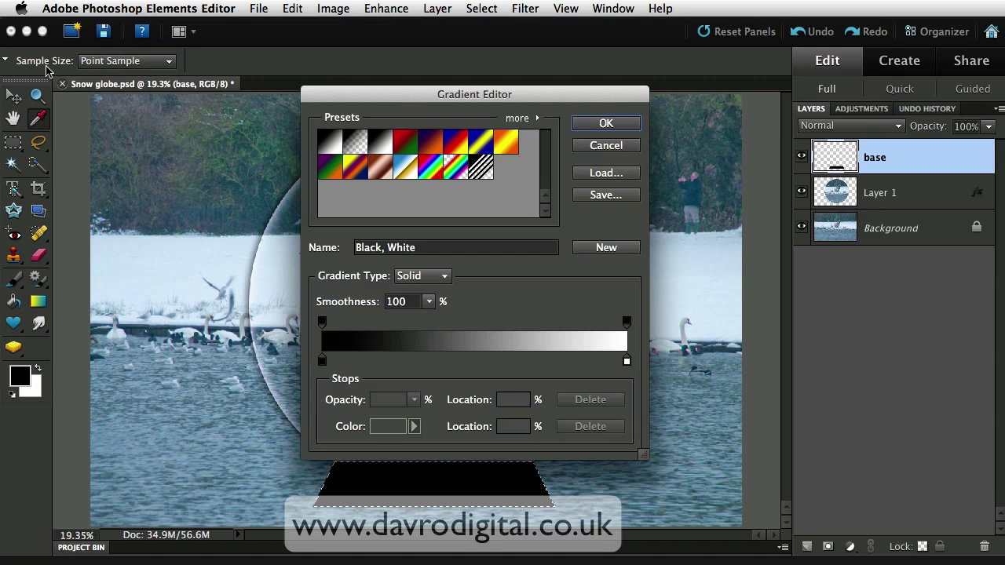
click(596, 125)
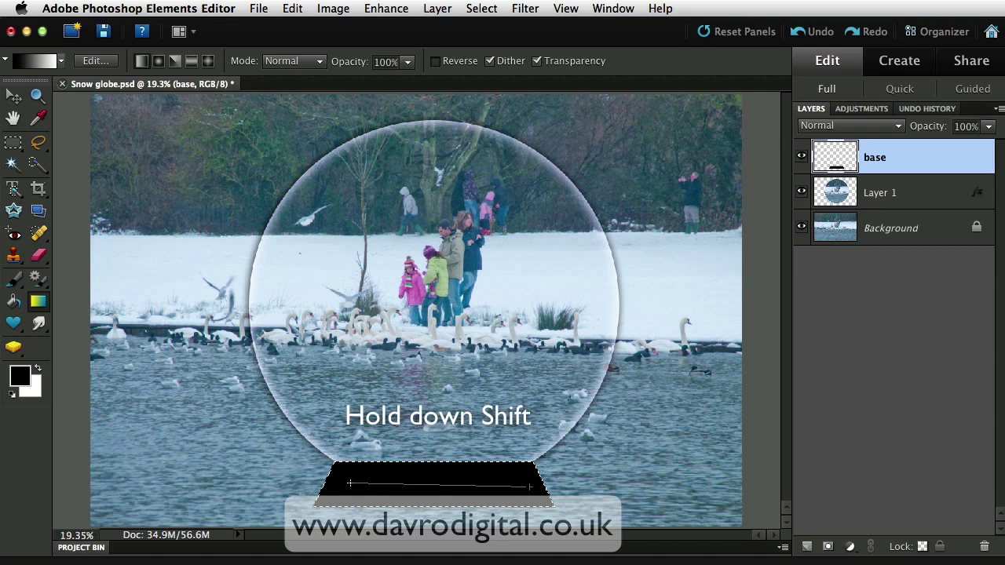
drag(348, 481, 339, 487)
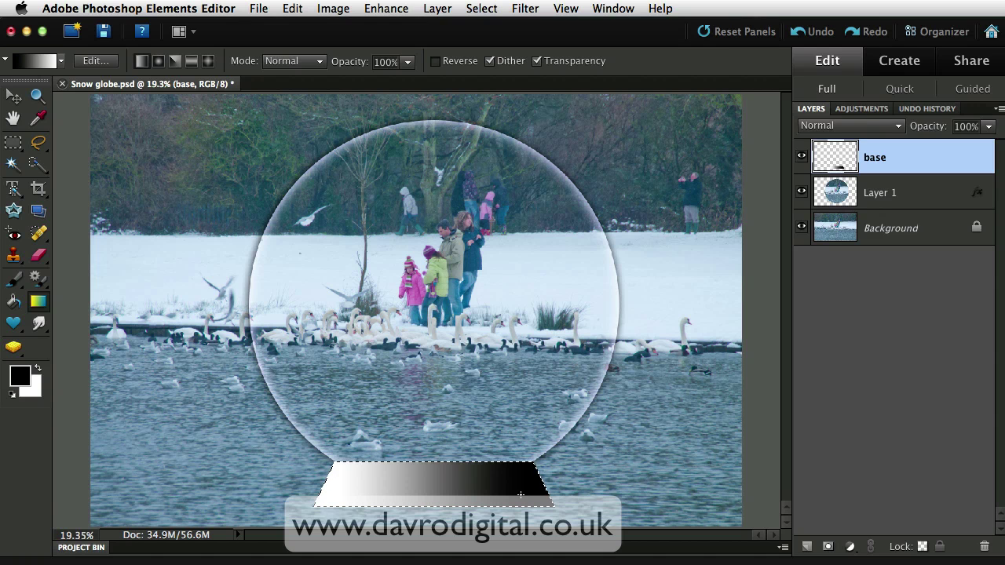
key(super+d)
Make Layer 1 active and load its circle as a selection.
click(873, 198)
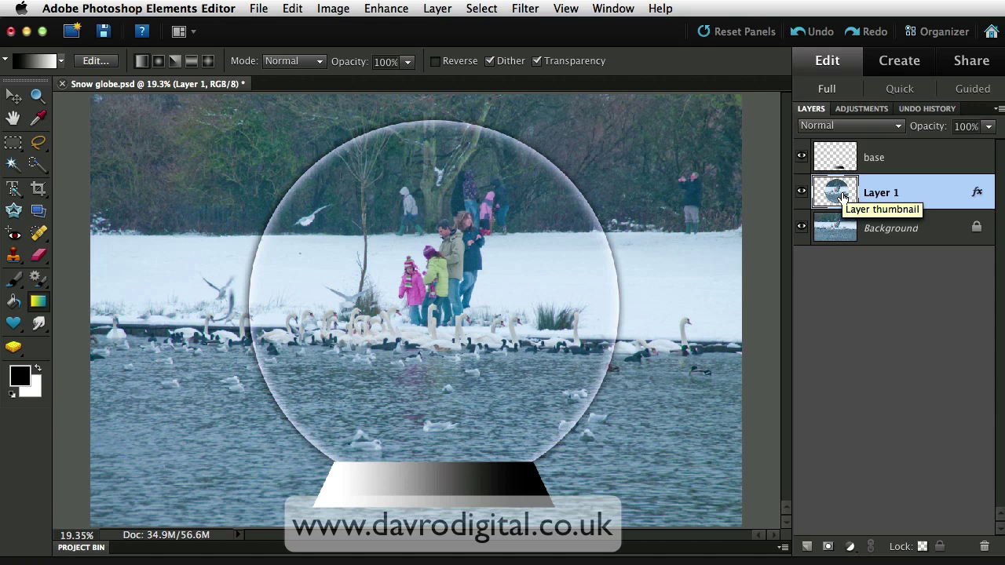
ctrl+click(837, 189)
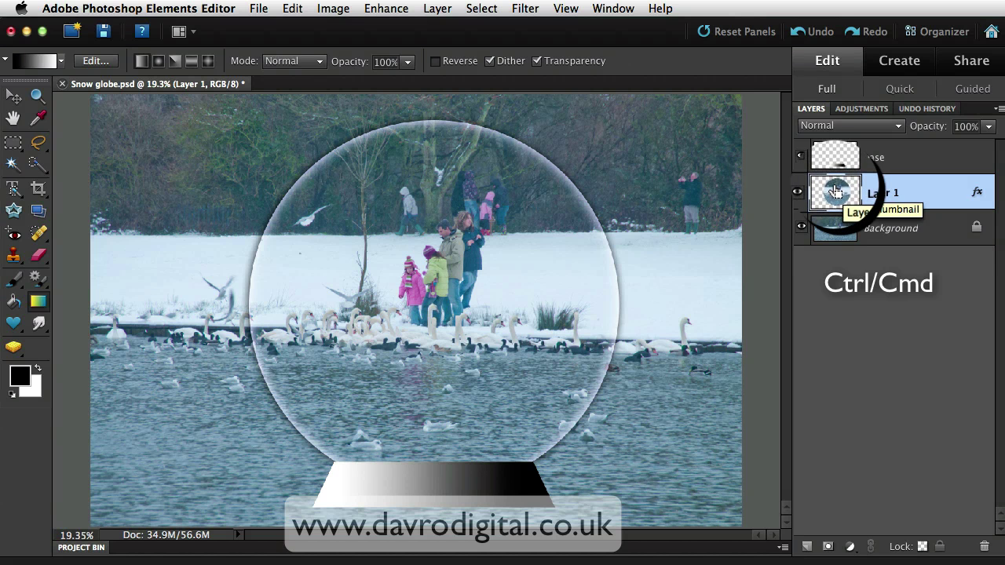
ctrl+click(837, 192)
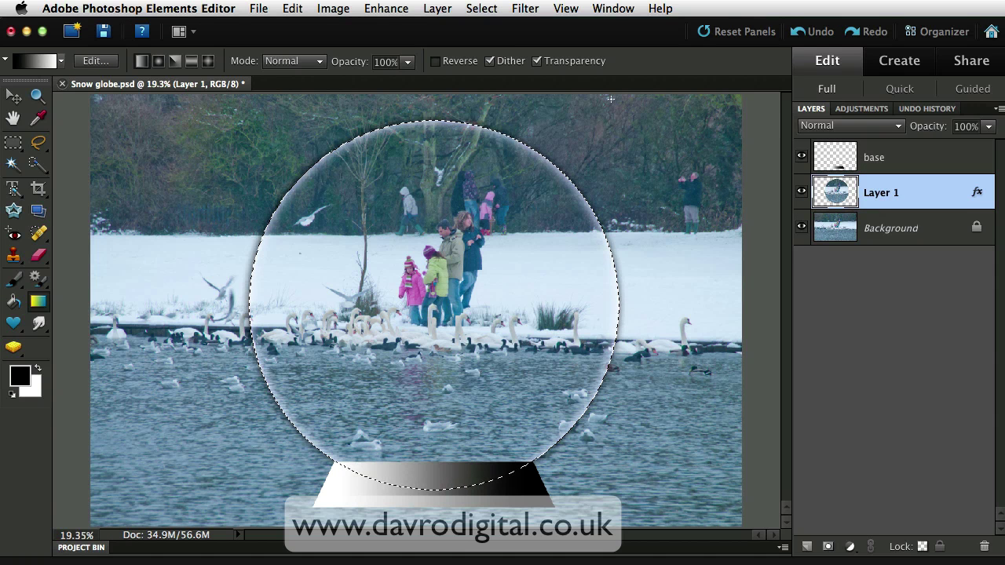
Apply the Spherize filter to the circle on Layer 1 with an amount of 51% in Normal mode.
click(526, 9)
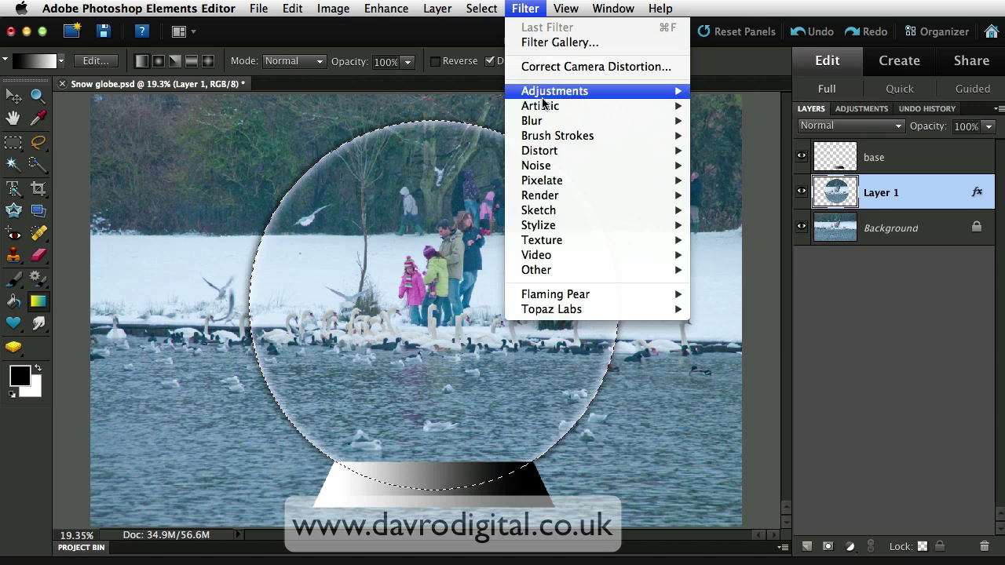
mouse_move(556, 152)
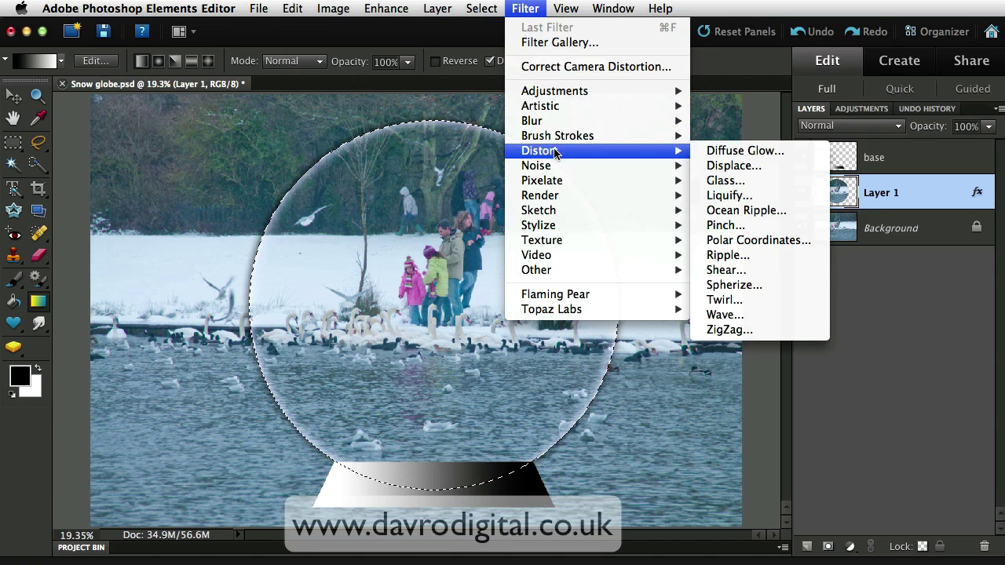
click(721, 292)
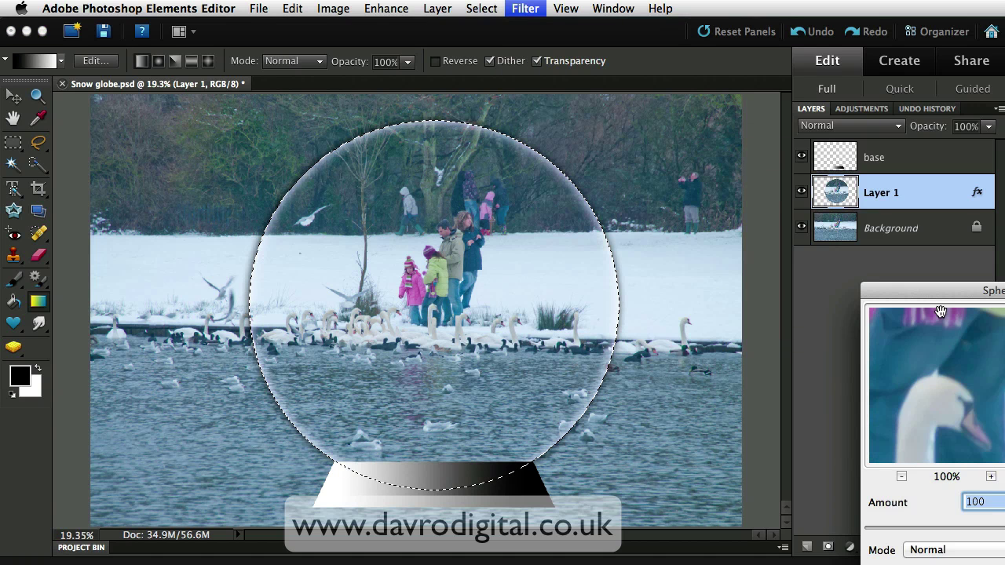
drag(956, 298, 724, 188)
click(693, 330)
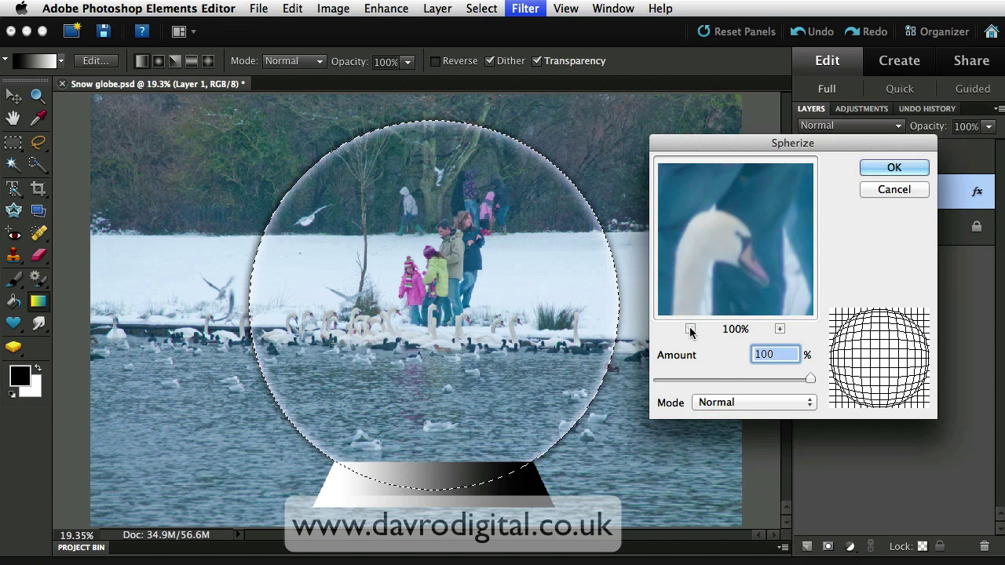
click(691, 329)
click(691, 330)
click(691, 330)
click(691, 330)
click(690, 330)
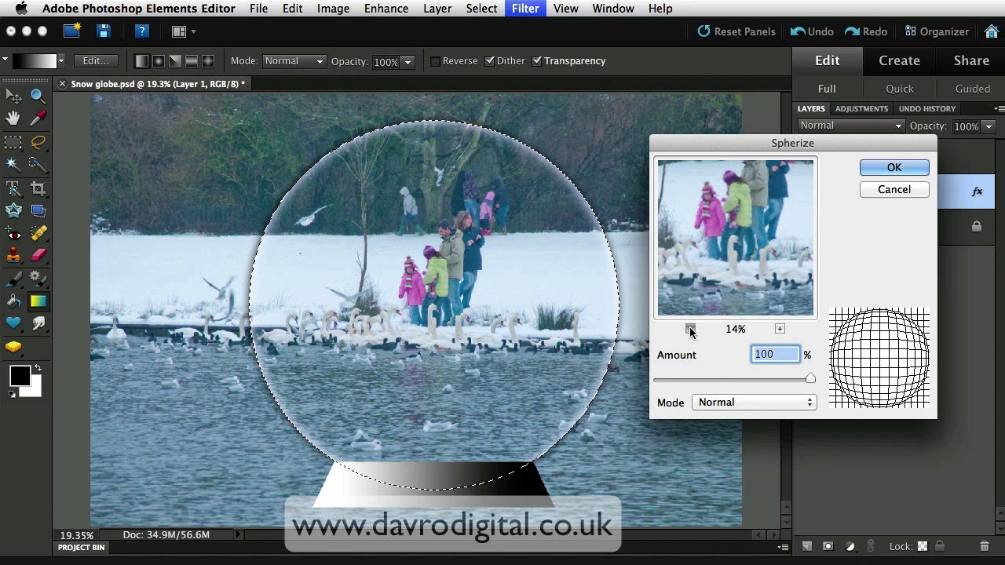
click(690, 330)
click(690, 330)
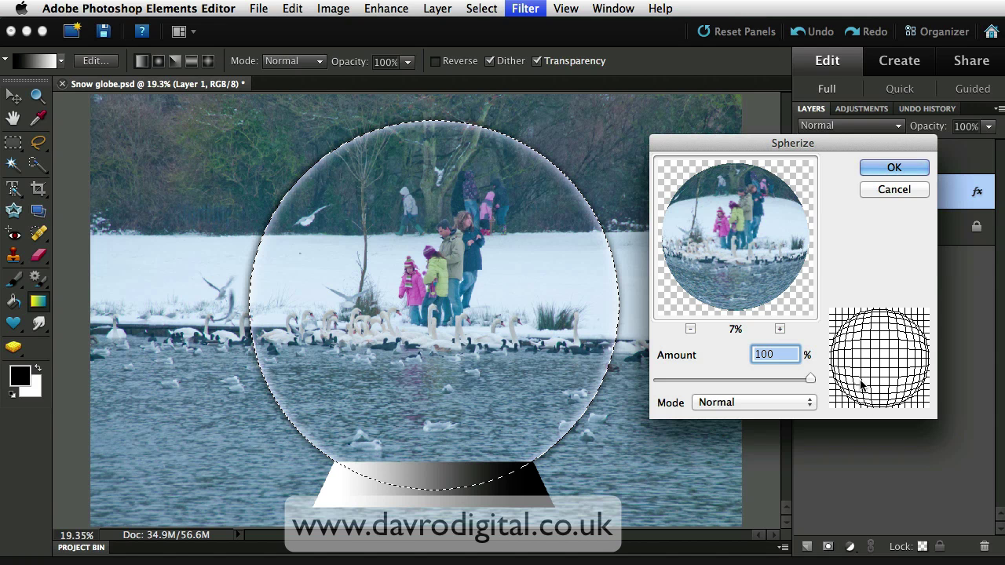
drag(809, 379, 773, 380)
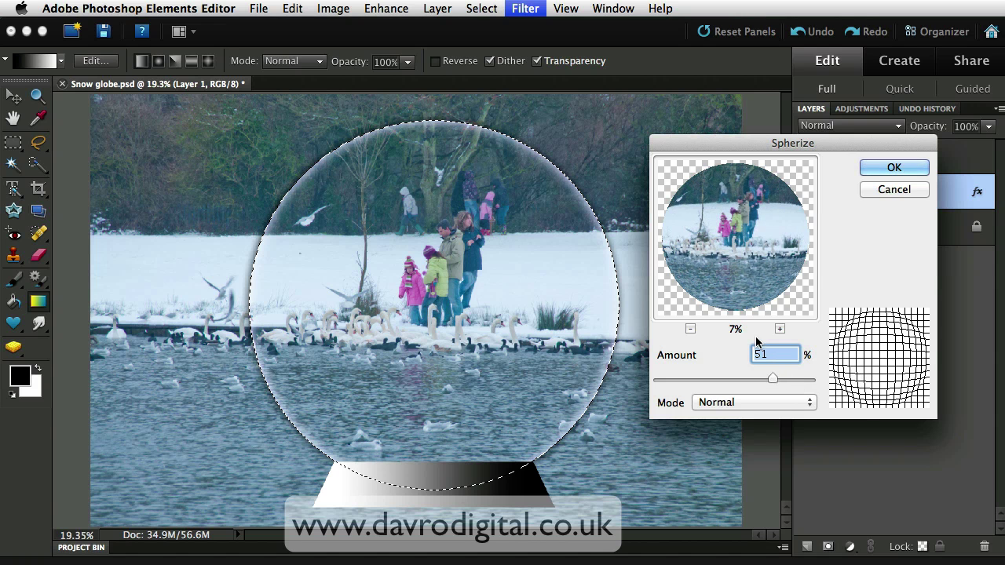
drag(725, 262, 729, 265)
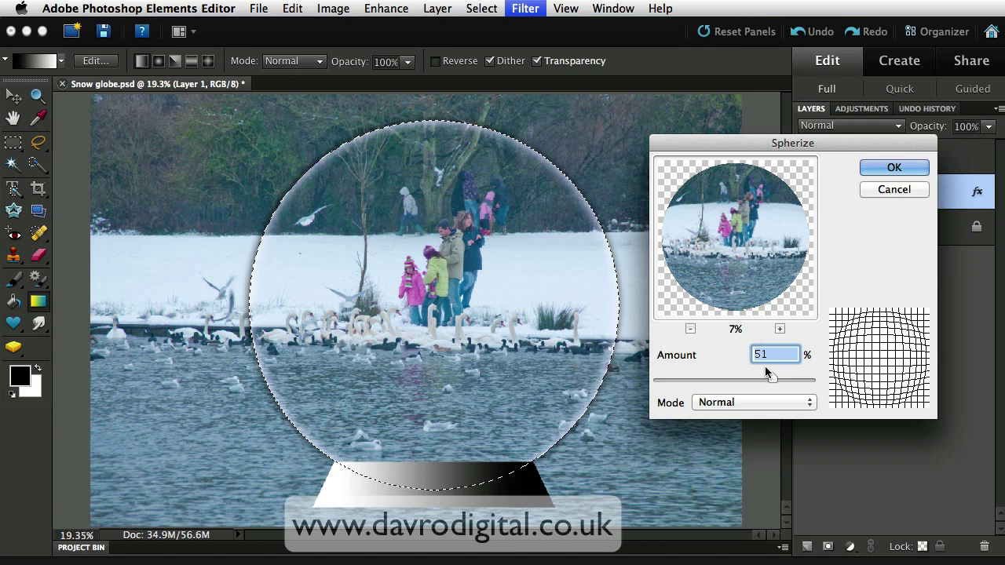
click(890, 170)
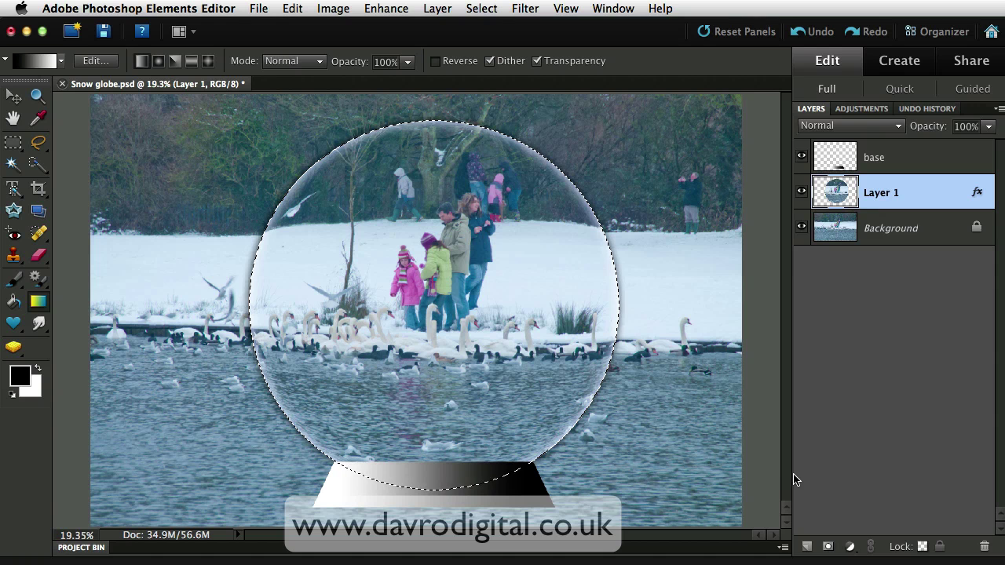
Add a layer named "Snow" above Layer 1 and fill the circular selection on it with black.
click(803, 548)
double_click(882, 193)
text(Snow)
key(Return)
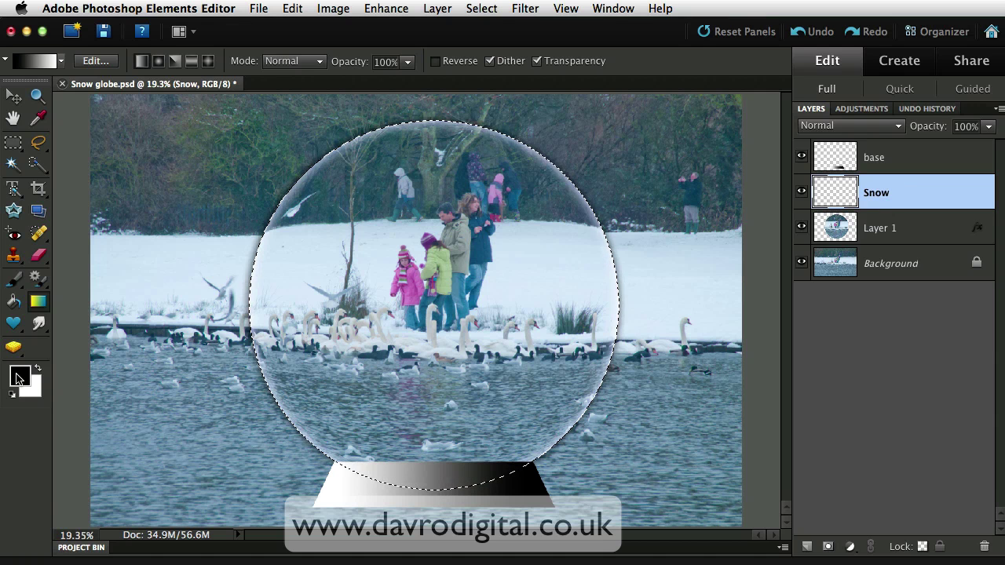
click(14, 303)
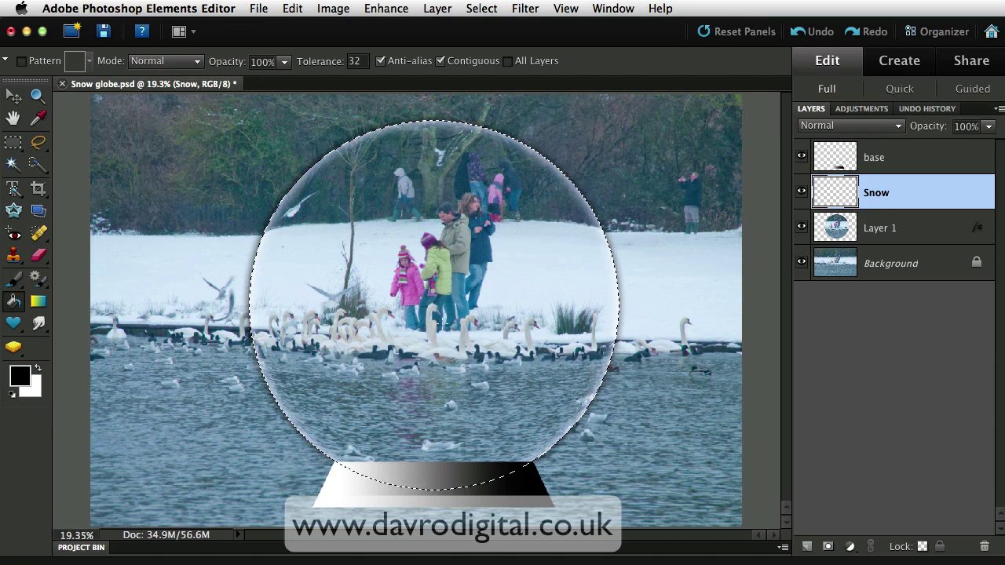
click(431, 318)
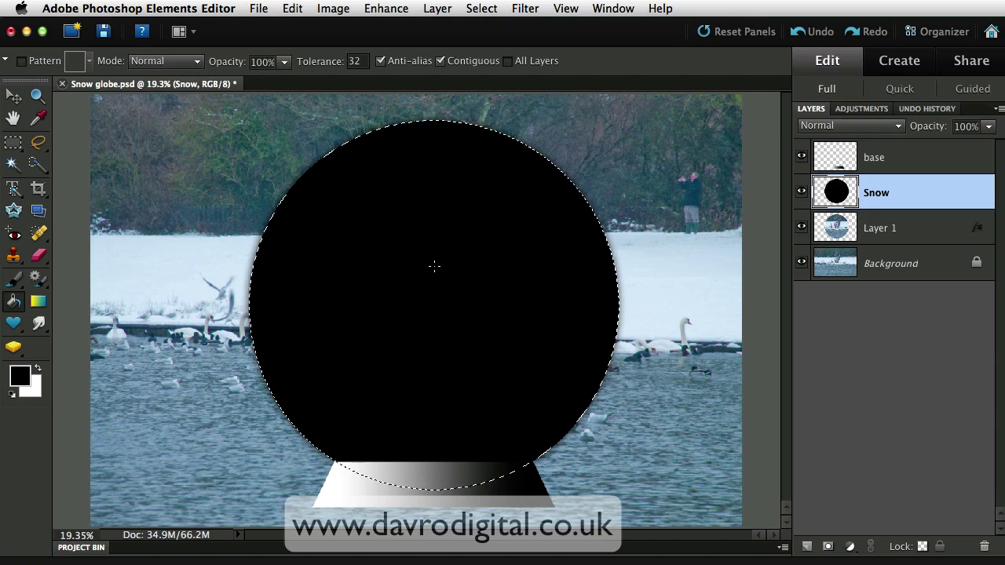
Apply Add Noise to the Snow layer's circle with an amount of 200%, Gaussian distribution and Monochromatic enabled.
click(523, 9)
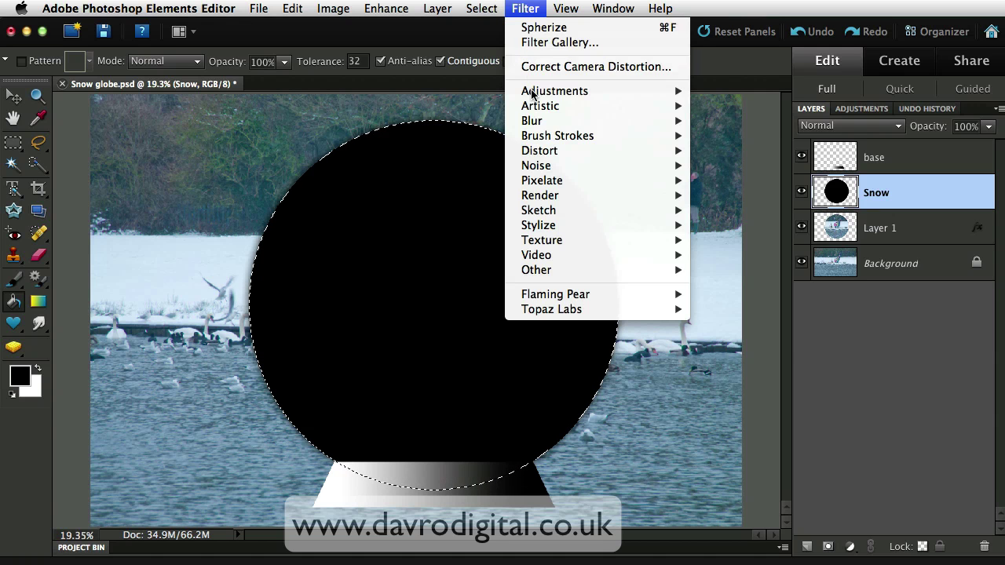
mouse_move(550, 166)
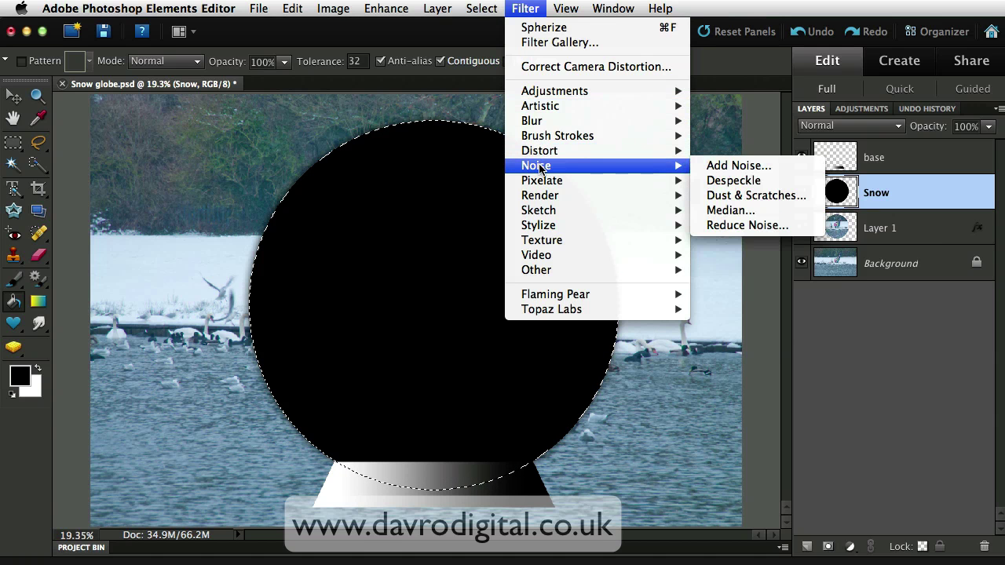
click(717, 167)
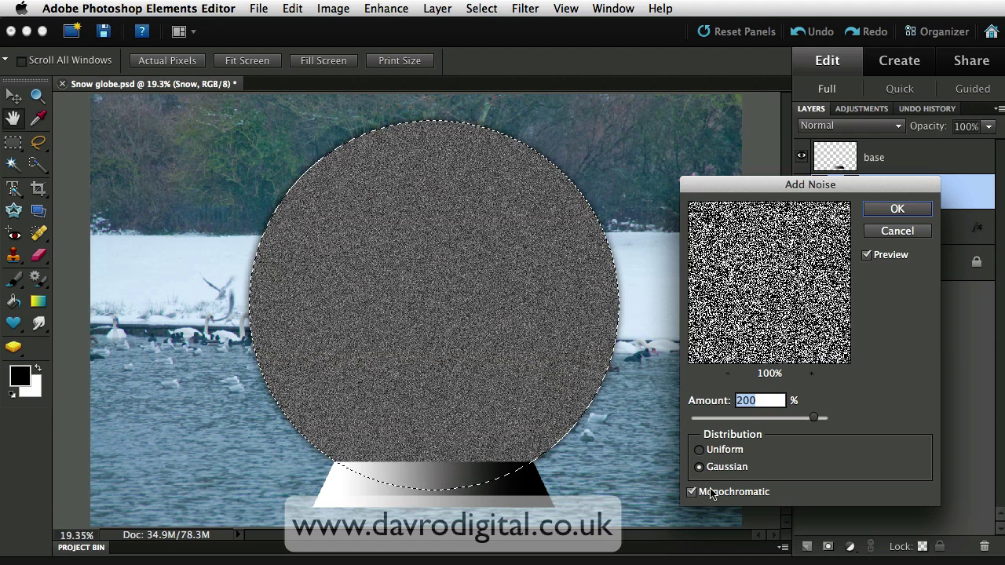
click(888, 211)
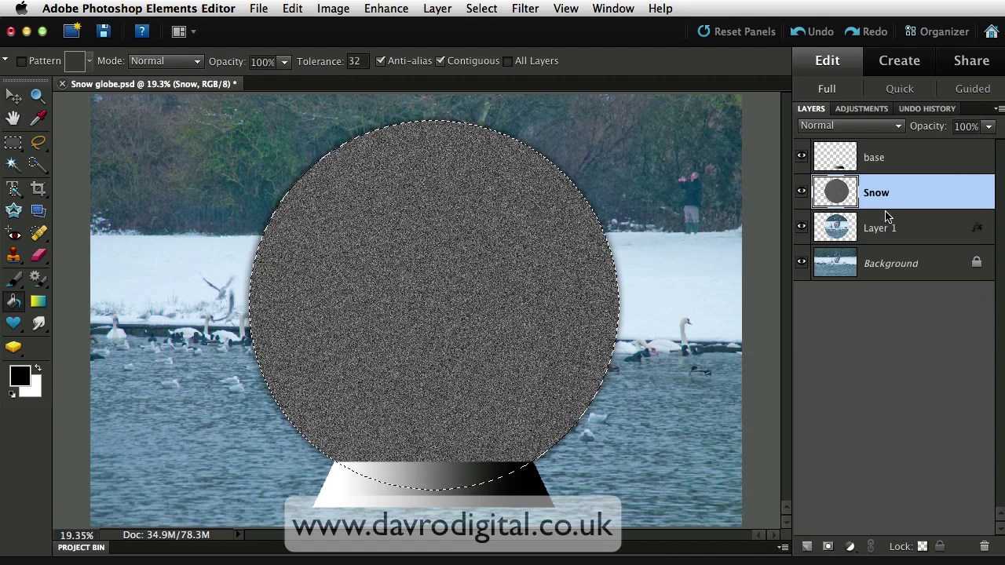
Apply a Gaussian Blur with a radius of 2.0 pixels to the noise on the Snow layer, comparing before and after in the preview.
click(525, 9)
mouse_move(605, 121)
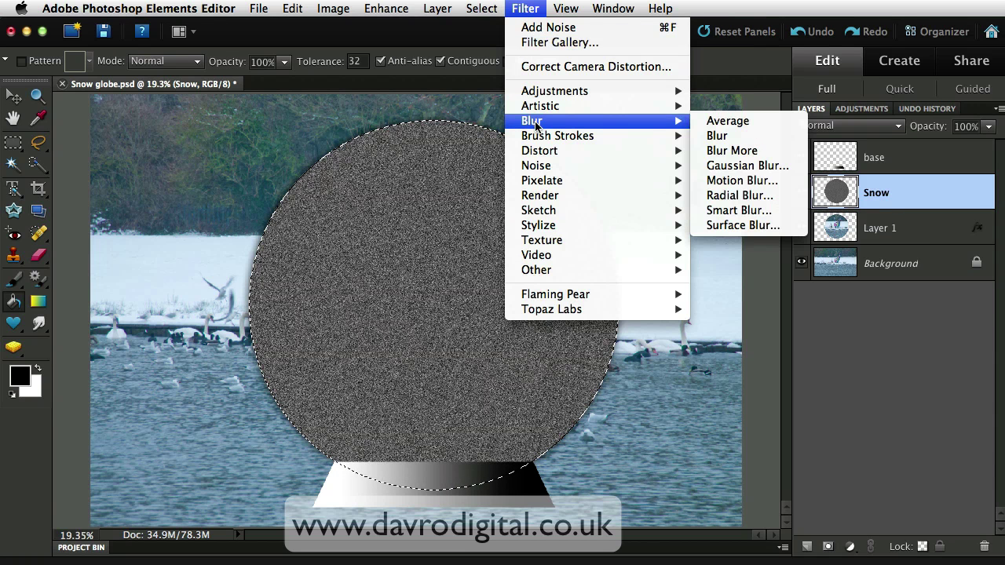
click(730, 165)
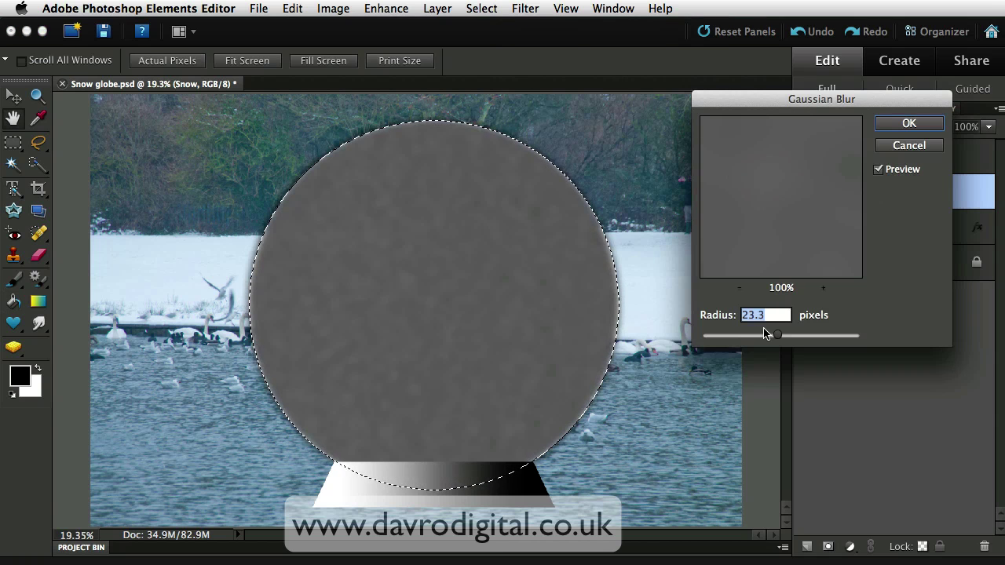
text(2.0)
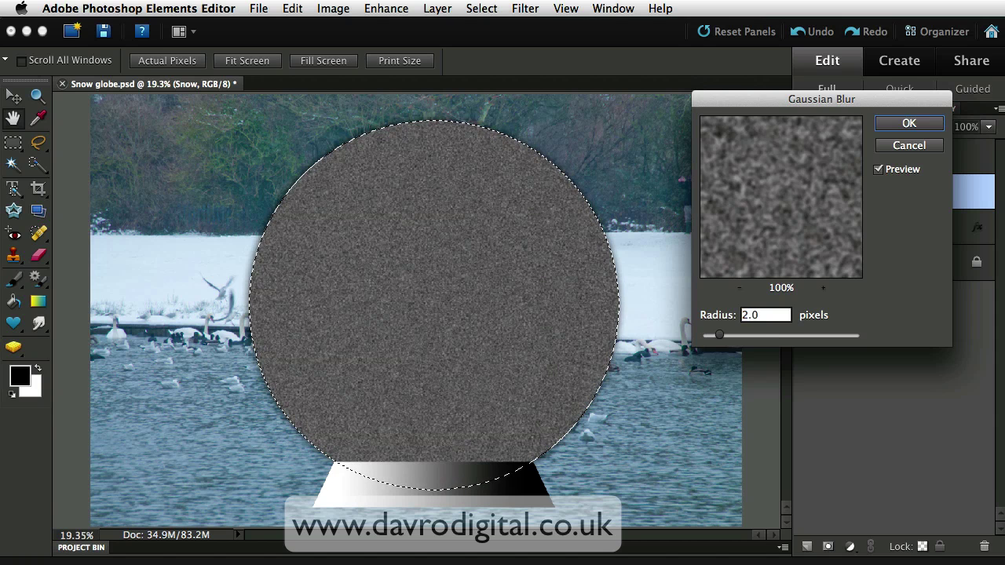
click(778, 210)
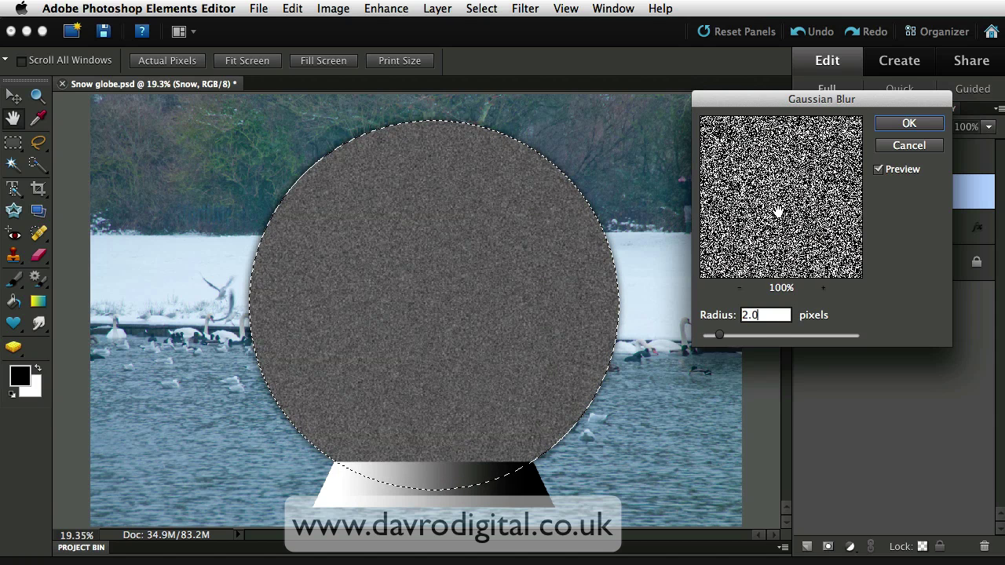
click(778, 211)
click(778, 210)
click(778, 210)
click(778, 213)
click(778, 211)
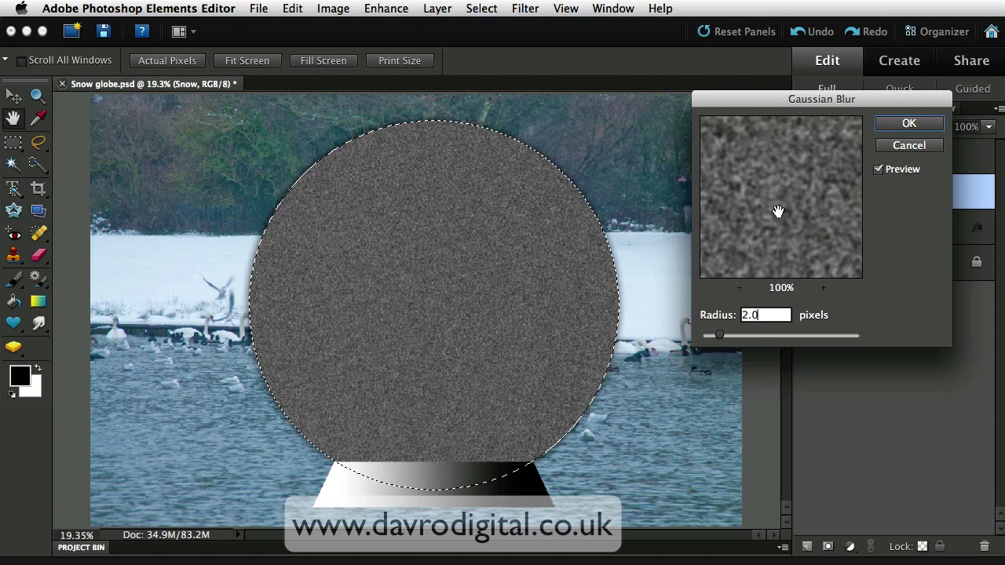
click(907, 124)
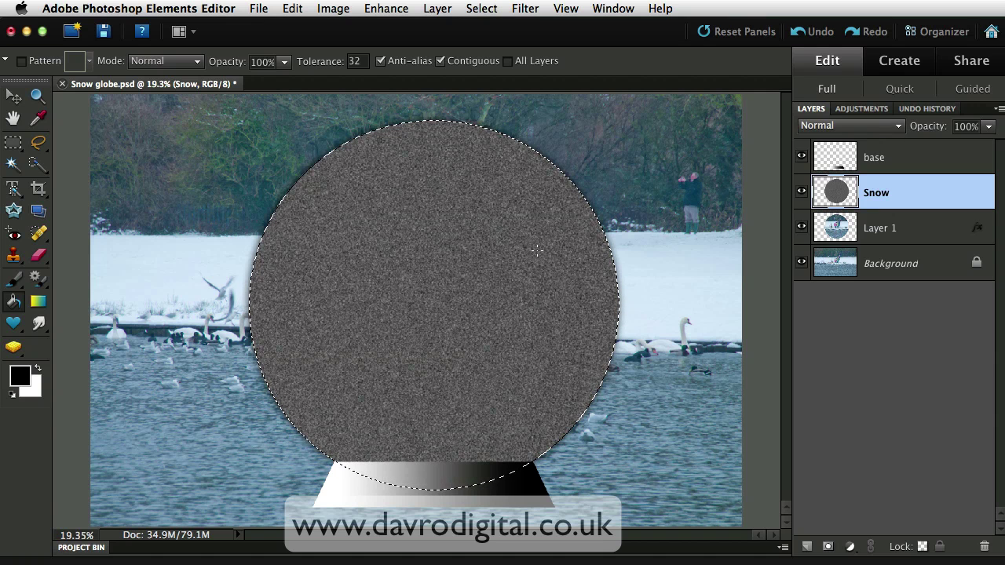
Set the Snow layer's blend mode to Screen.
click(836, 127)
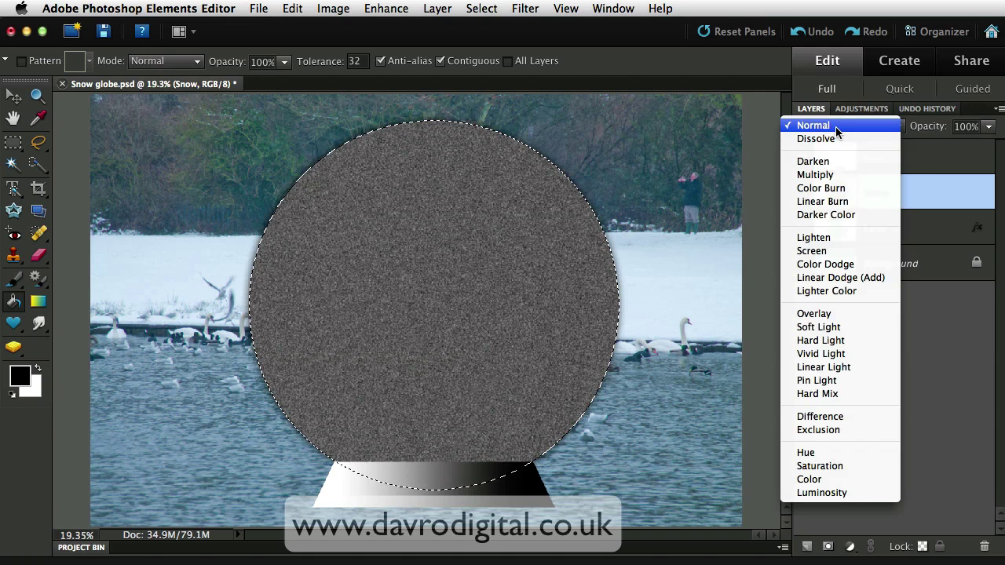
click(828, 253)
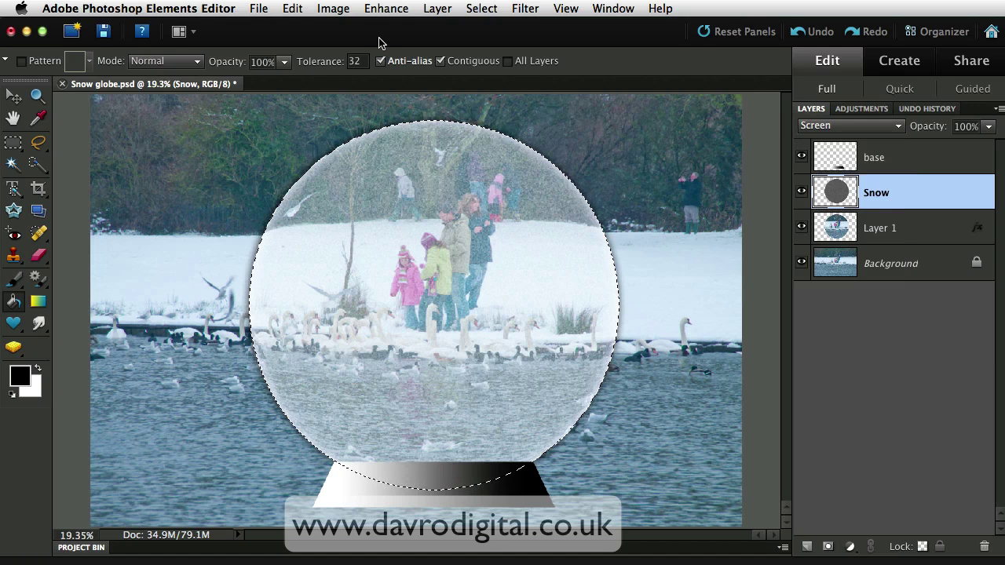
Adjust the Snow layer's Levels, setting the input black point to 102, midtones to 1.06 and white point to 172.
key(super+l)
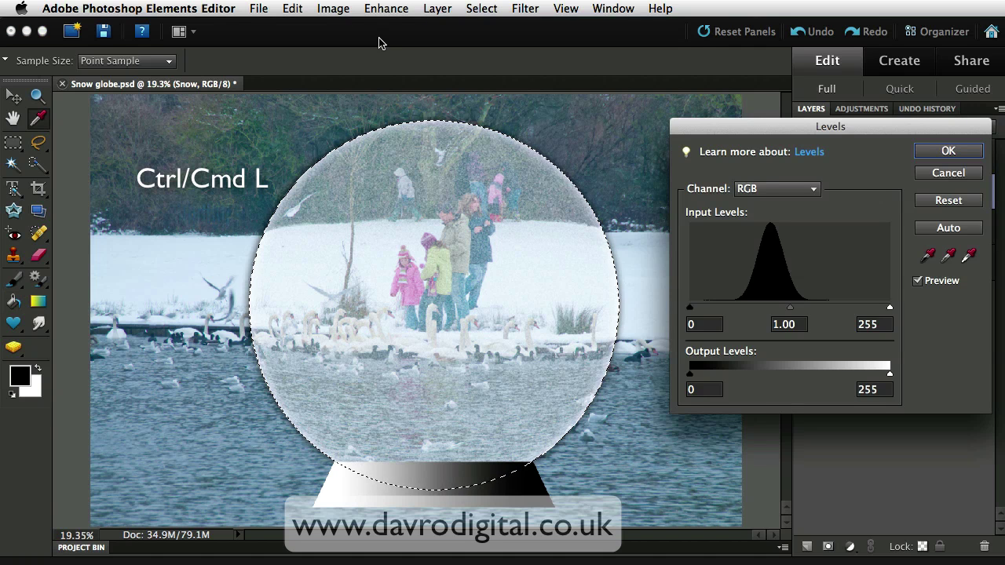
drag(890, 308, 825, 310)
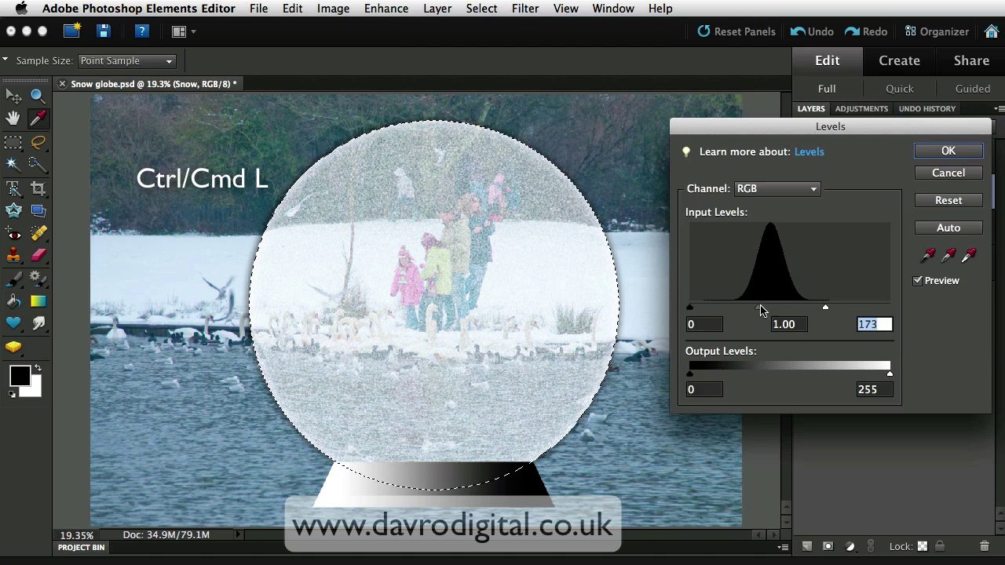
drag(690, 308, 770, 314)
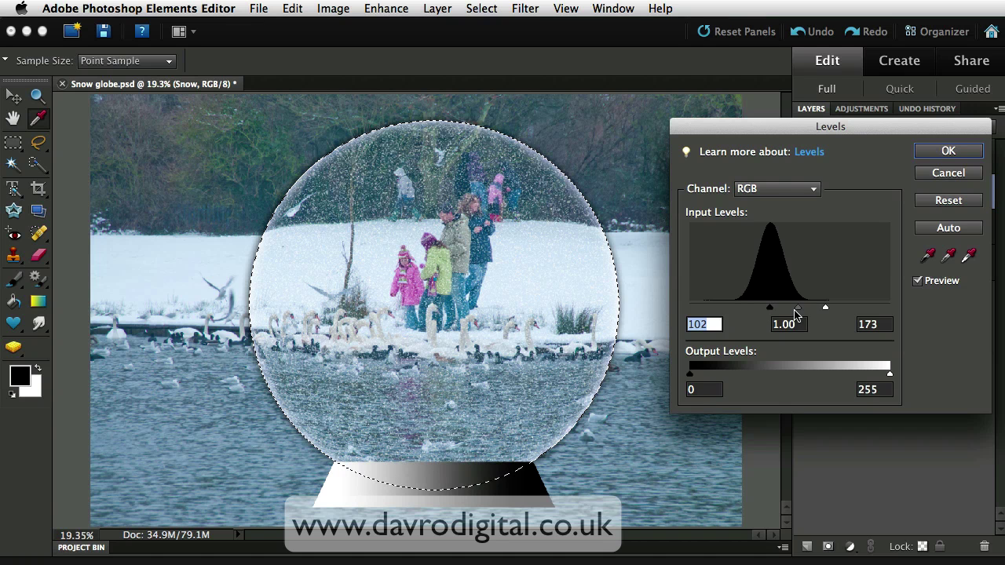
drag(793, 312, 797, 312)
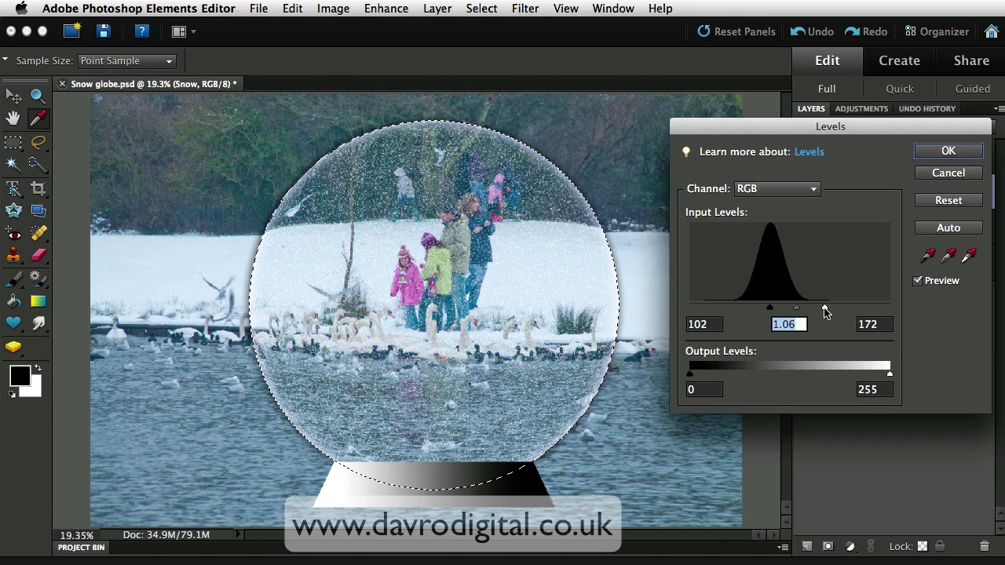
click(825, 311)
click(949, 151)
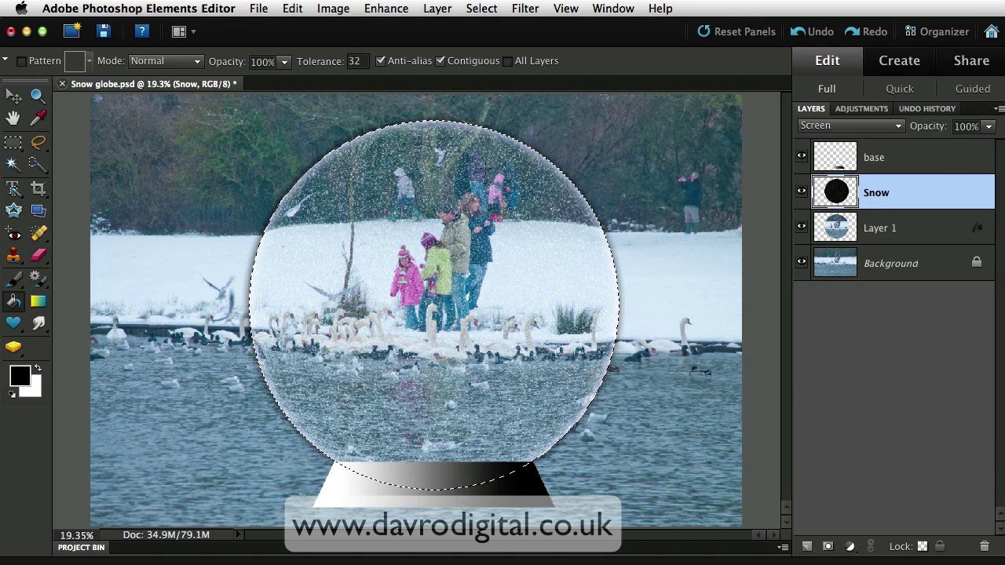
Apply a Motion Blur to the Snow layer with an angle of -27° and a distance of 28 pixels.
click(526, 9)
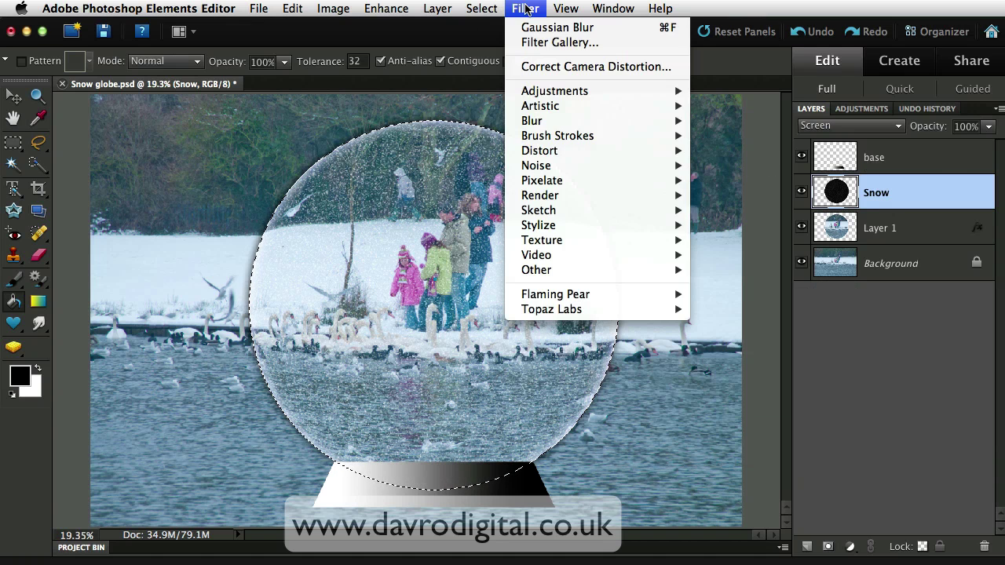
mouse_move(652, 122)
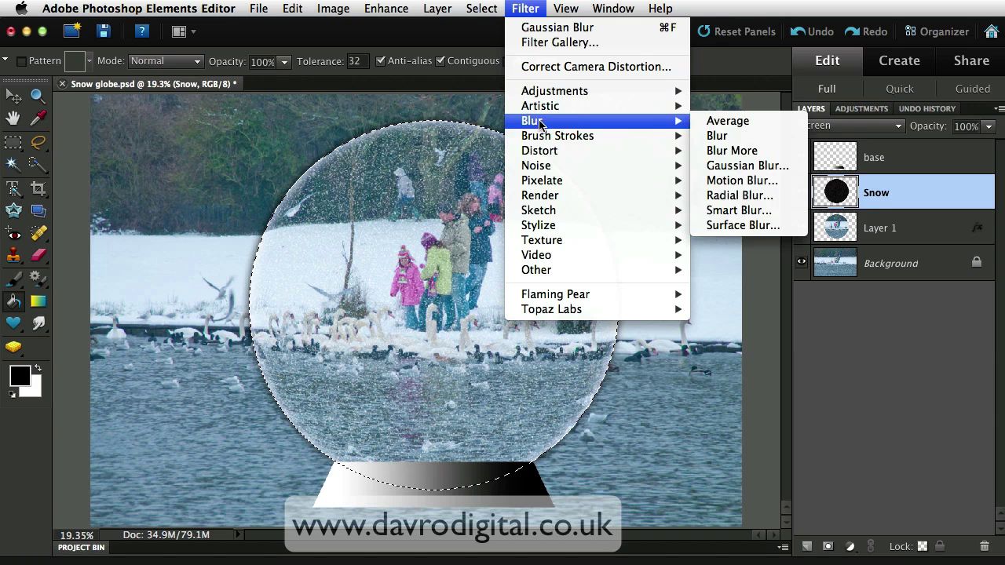
click(725, 180)
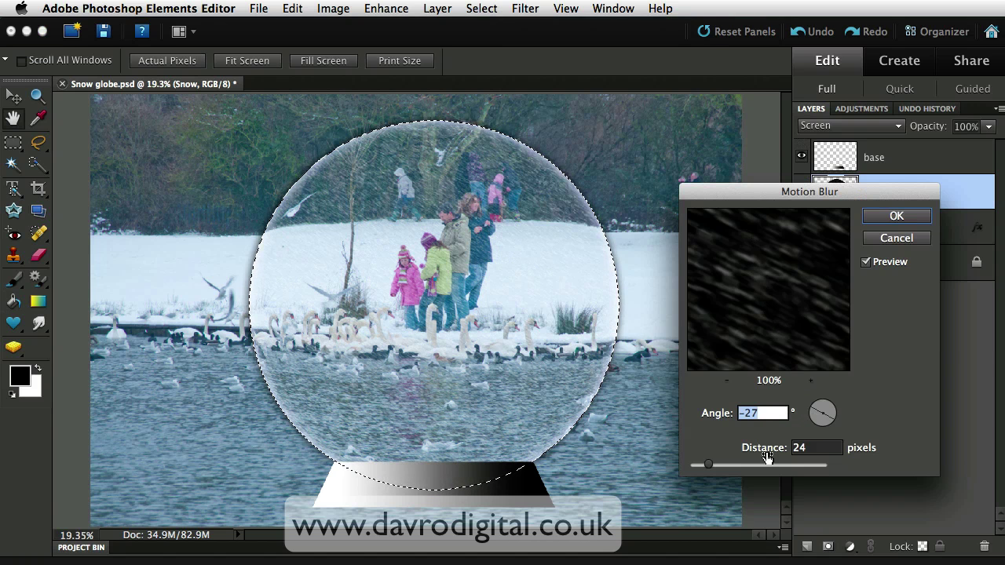
drag(709, 468, 711, 468)
click(897, 217)
key(k)
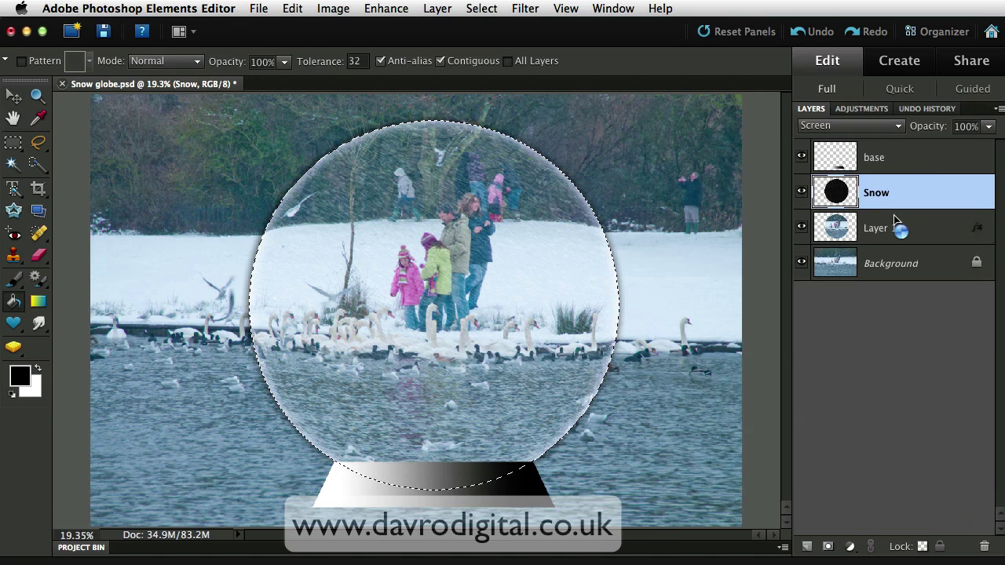
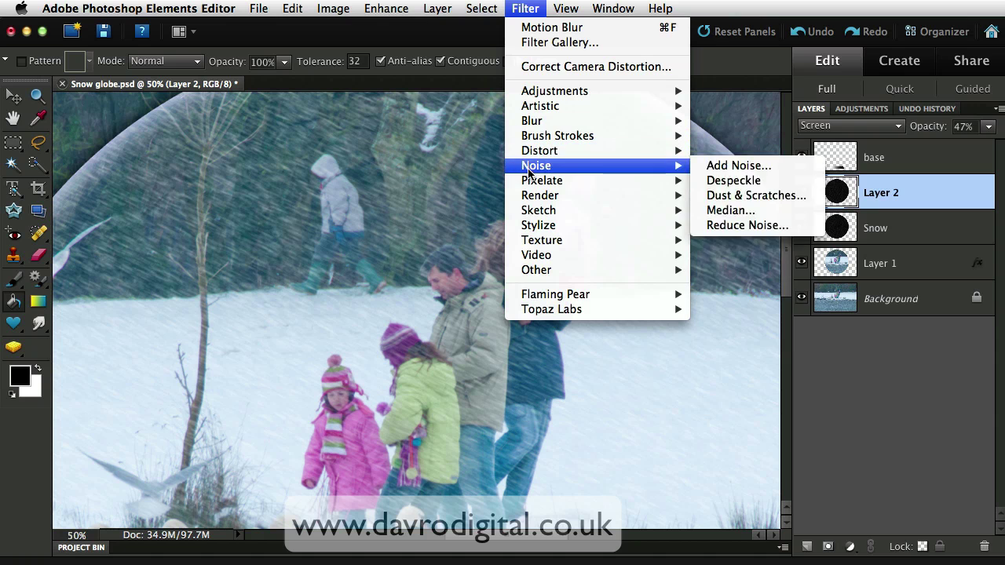
Apply the Crystallize filter to Layer 2 with a cell size of 35, checking the effect in the preview.
mouse_move(583, 182)
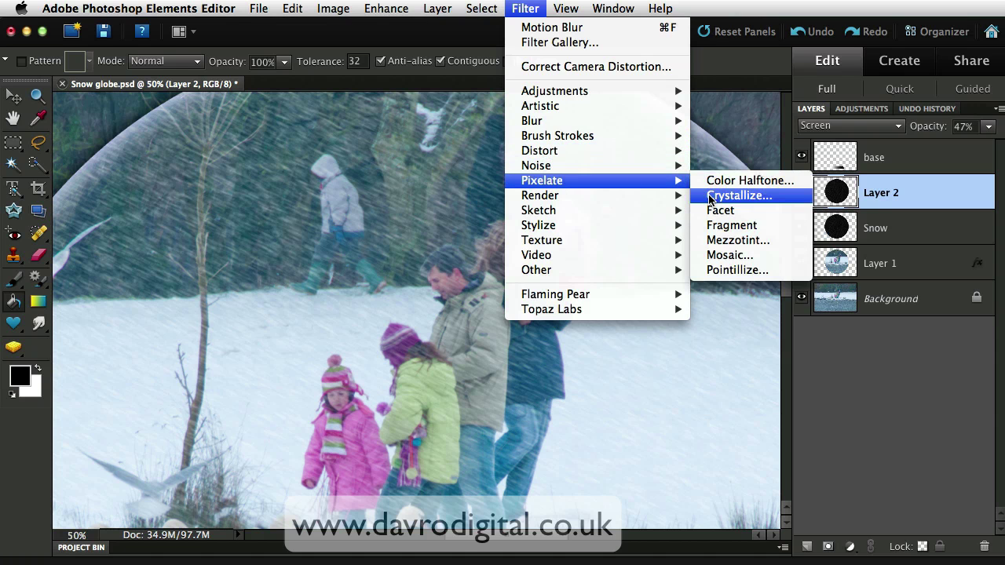
click(709, 196)
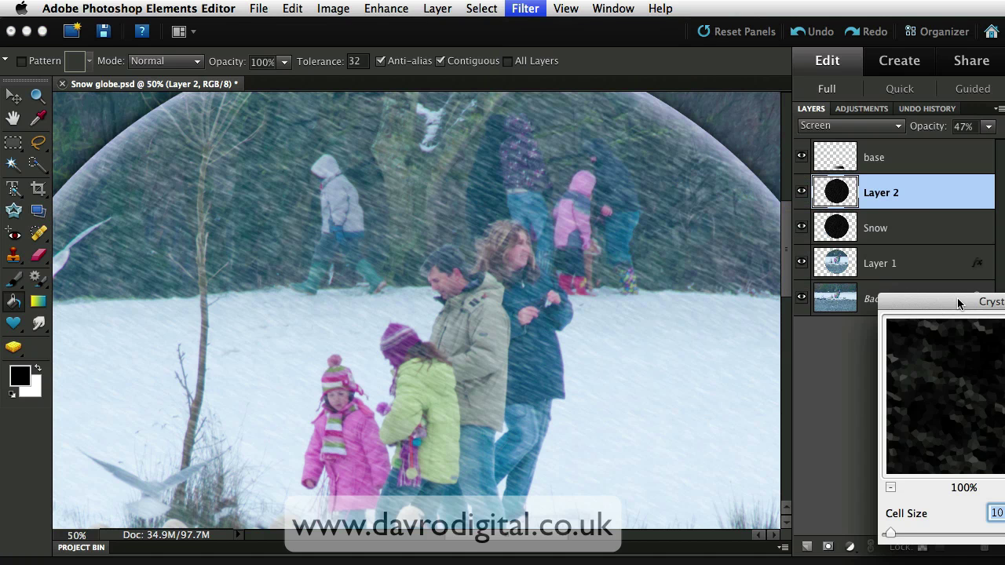
drag(961, 305, 747, 162)
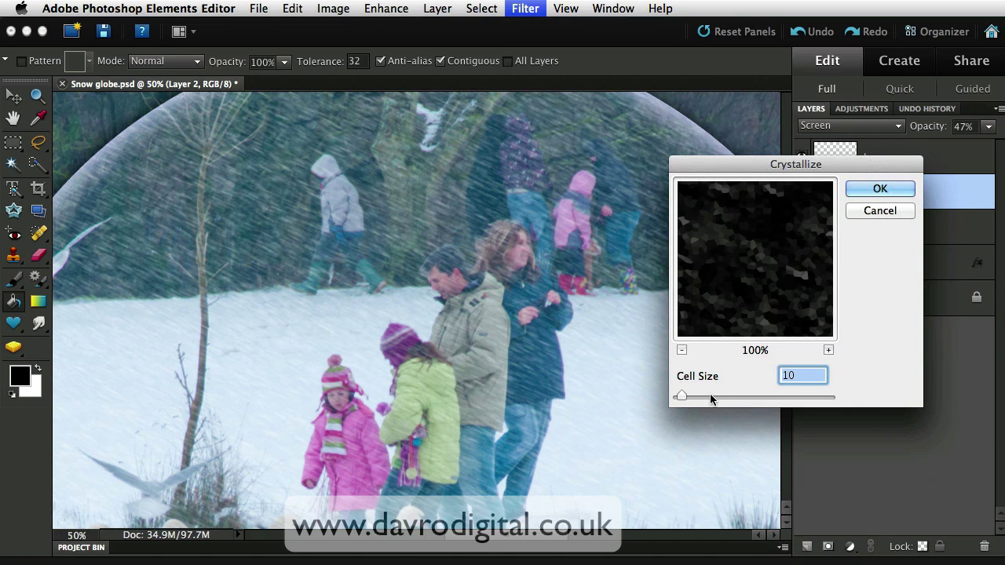
drag(680, 397, 690, 396)
click(788, 279)
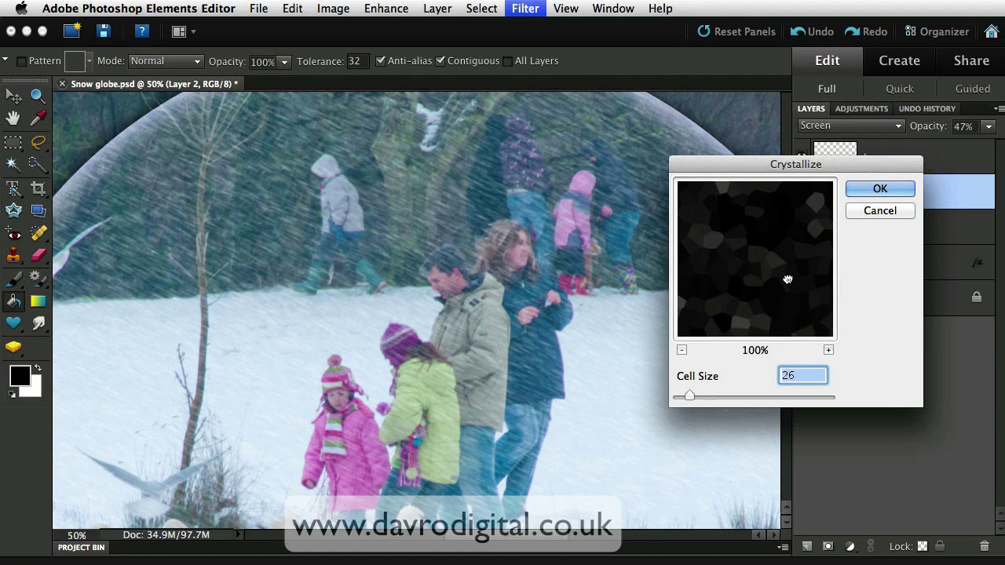
click(788, 278)
click(788, 279)
drag(691, 400, 695, 403)
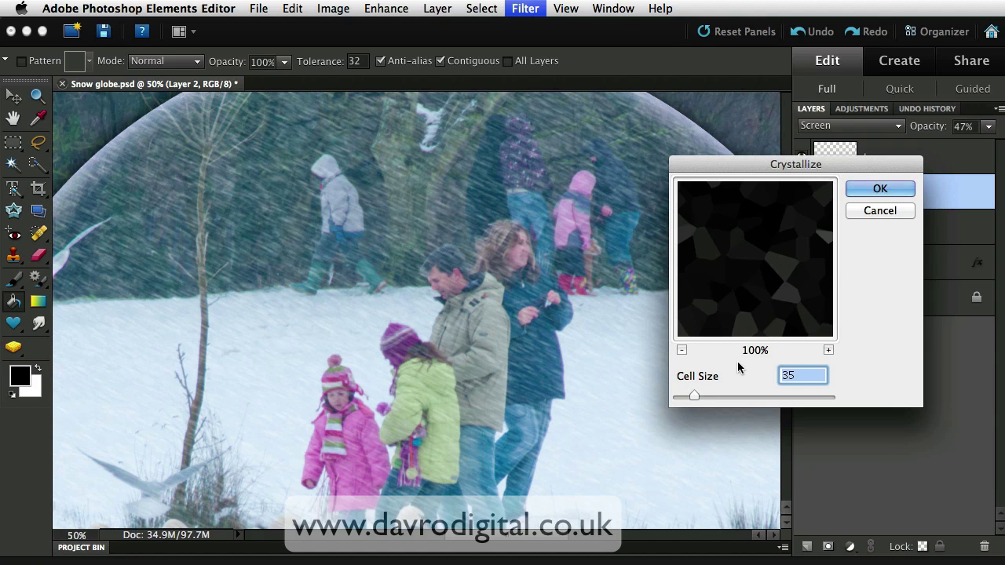
click(881, 191)
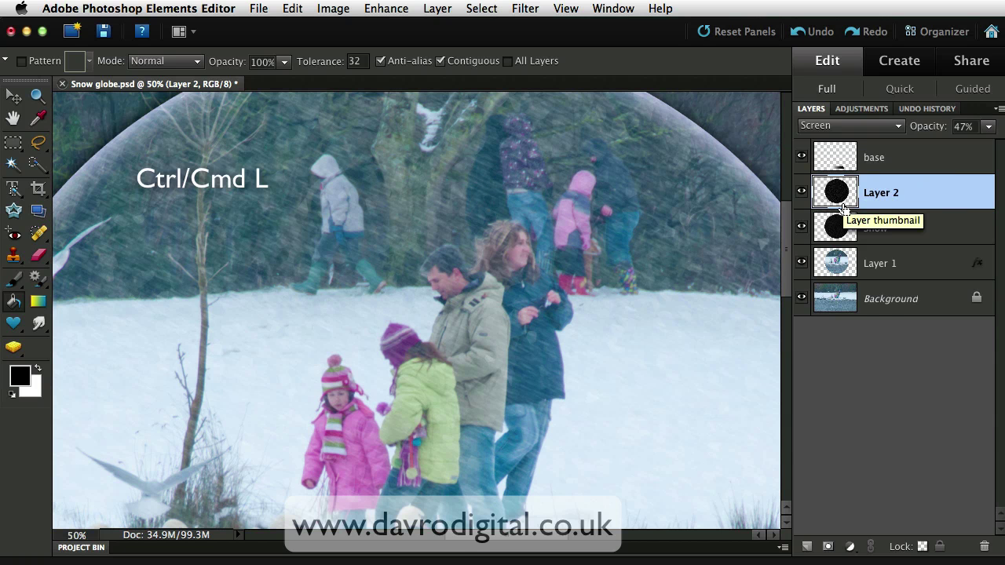
Adjust Layer 2's Levels, setting the input midtones to 1.12 and the white point to 104.
key(super+l)
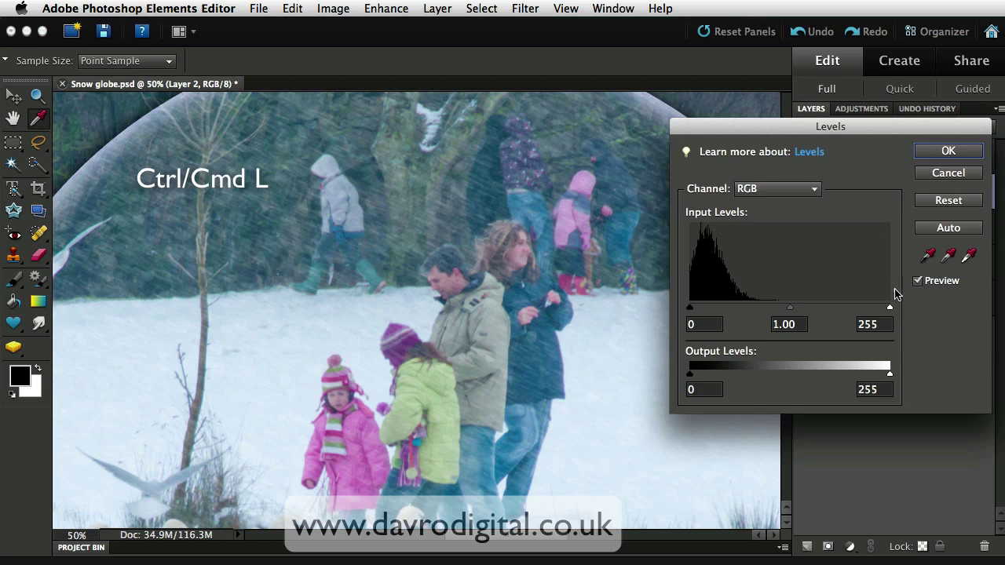
drag(890, 311, 729, 312)
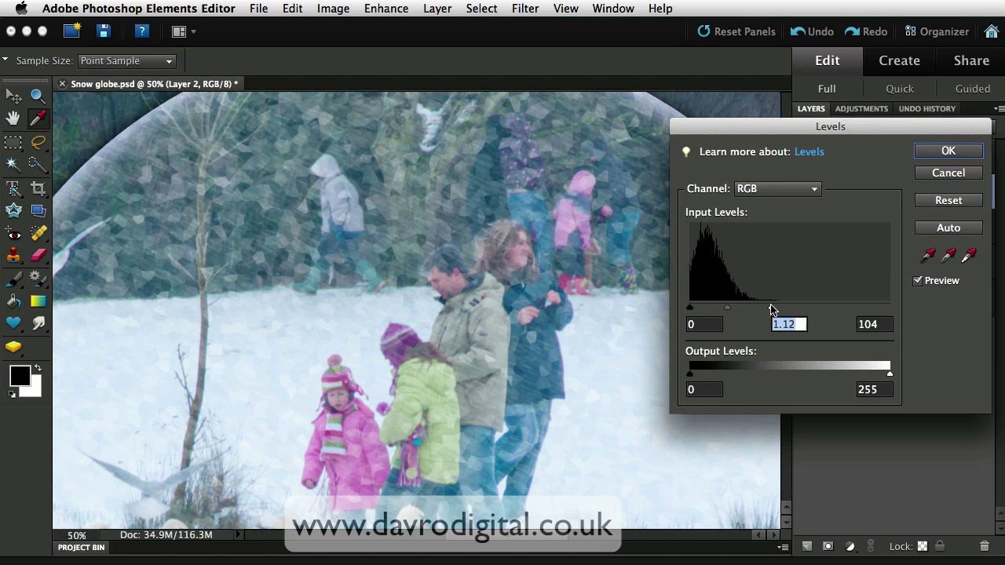
click(947, 152)
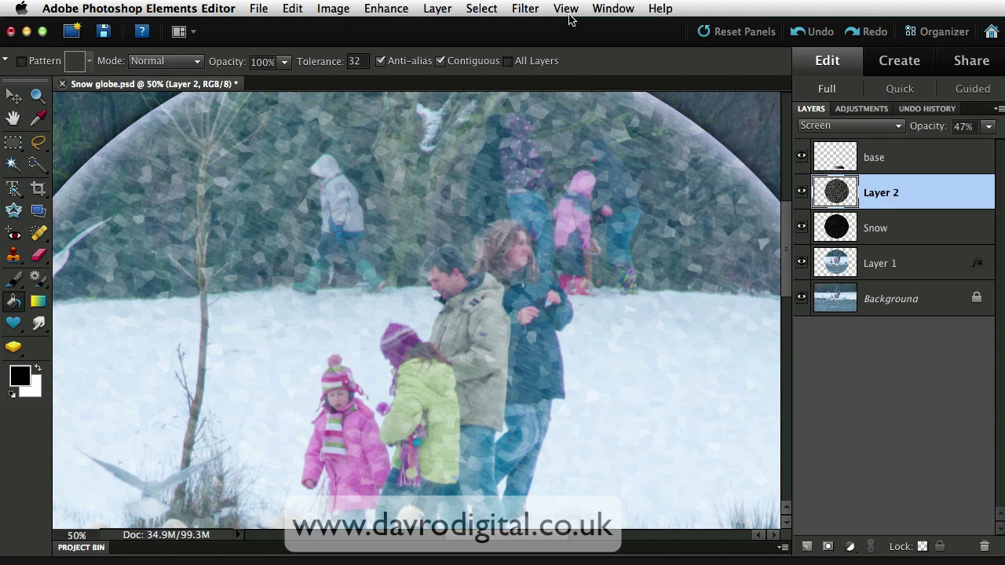
Apply a Motion Blur to Layer 2 at an angle of 42° with a slightly longer distance, and set the layer's opacity to 73%.
click(525, 12)
mouse_move(601, 122)
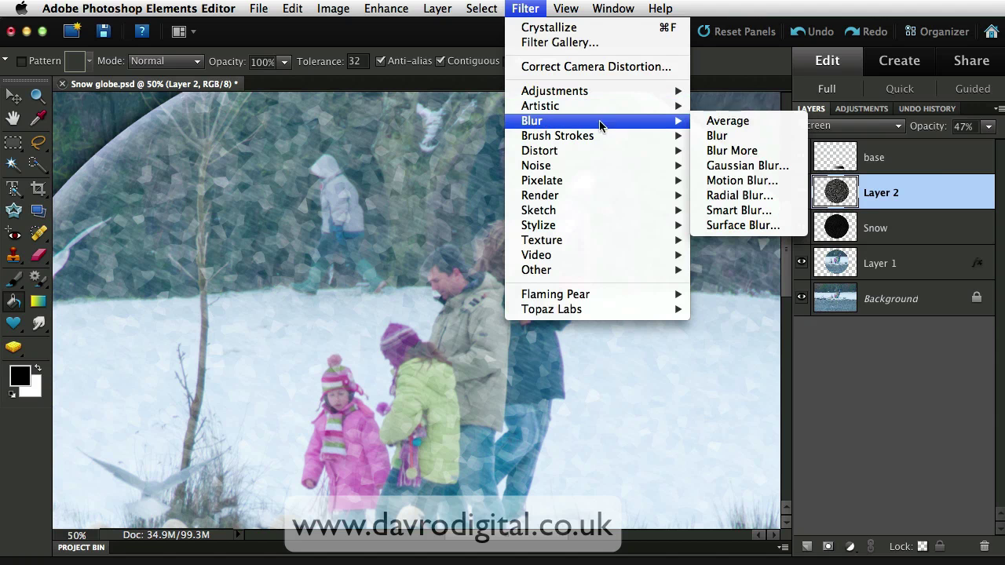
click(743, 181)
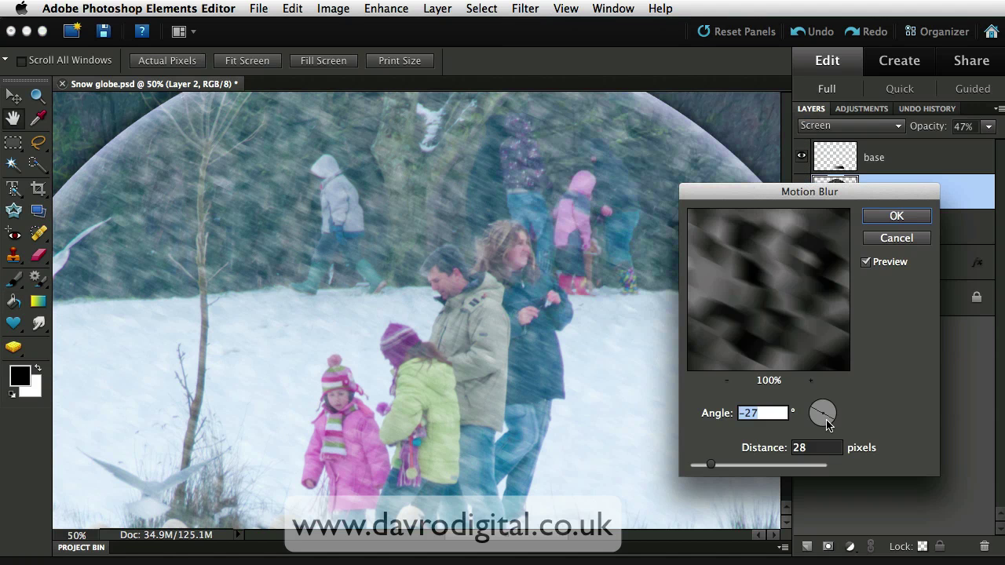
drag(829, 425, 817, 425)
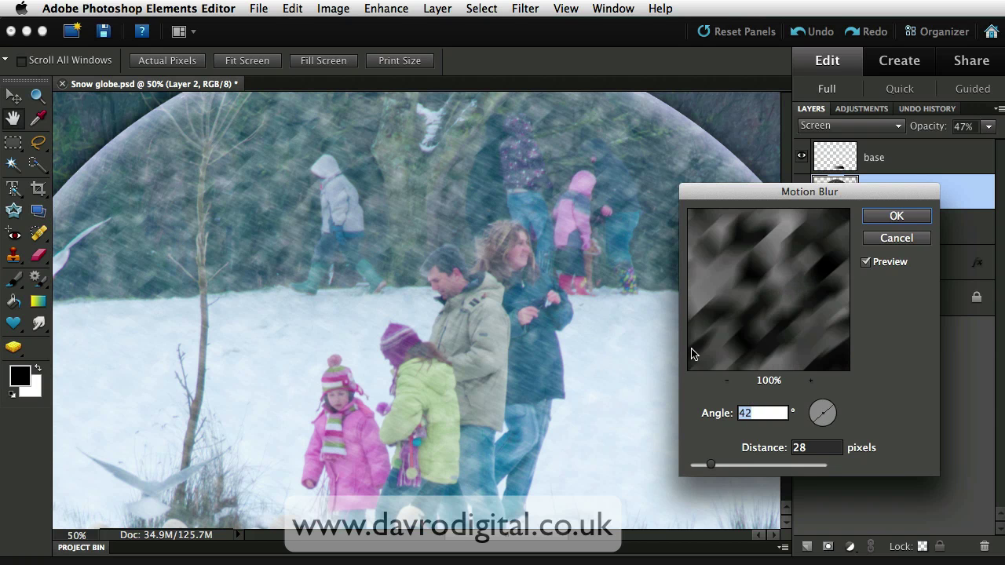
drag(710, 466, 717, 466)
click(889, 214)
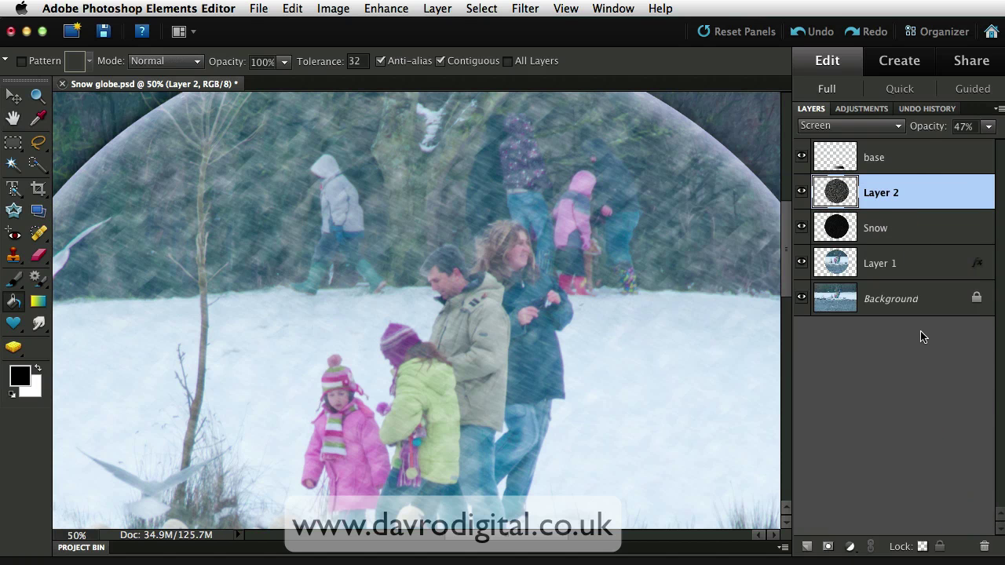
drag(928, 132, 950, 131)
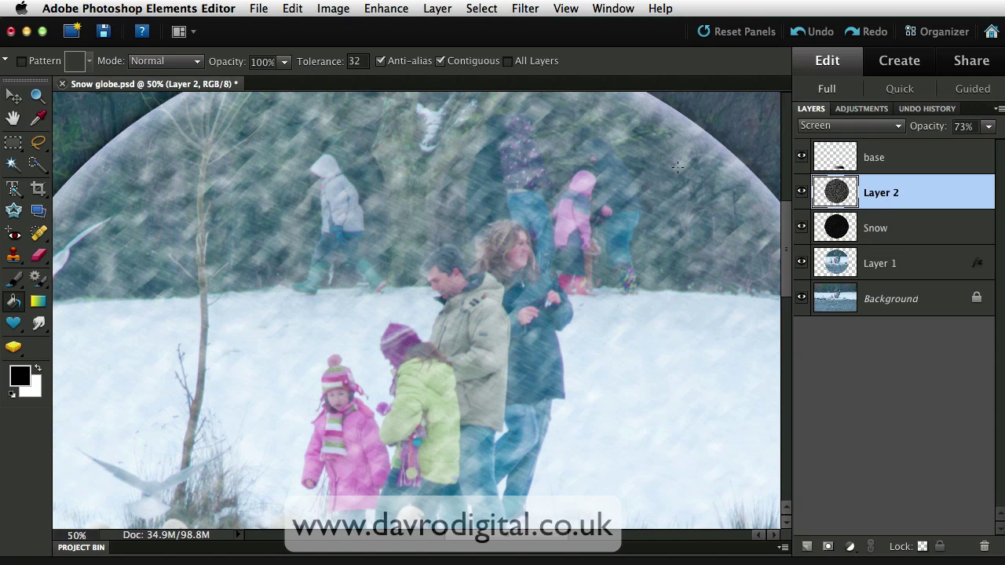
key(super+0)
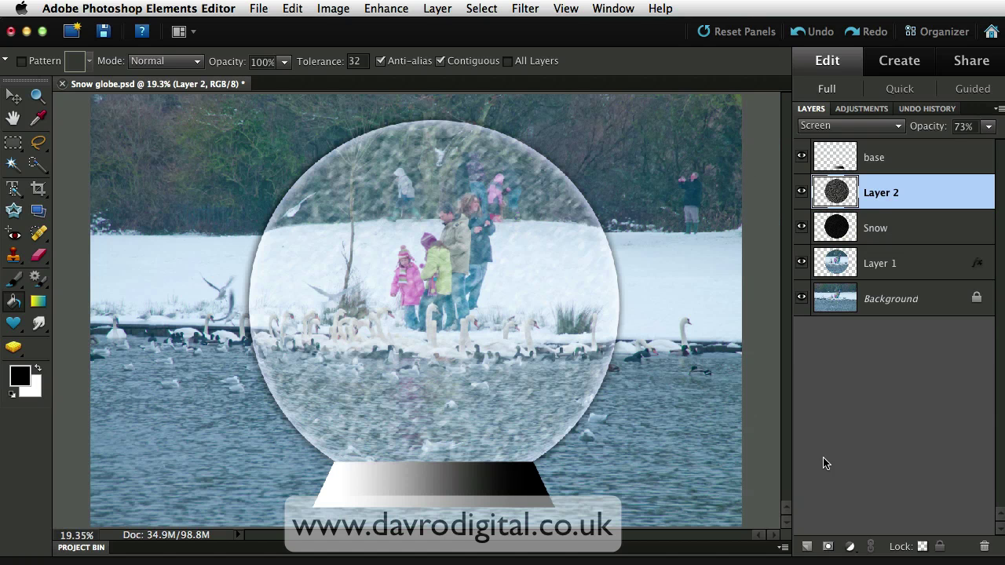
Add a layer mask to Layer 2 and render Clouds on the mask.
click(826, 547)
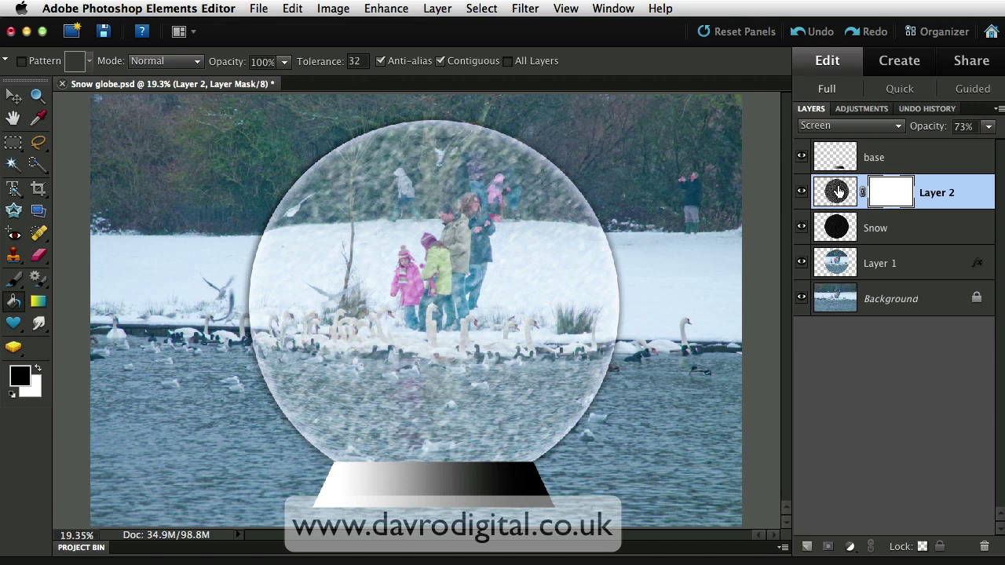
click(526, 8)
mouse_move(668, 198)
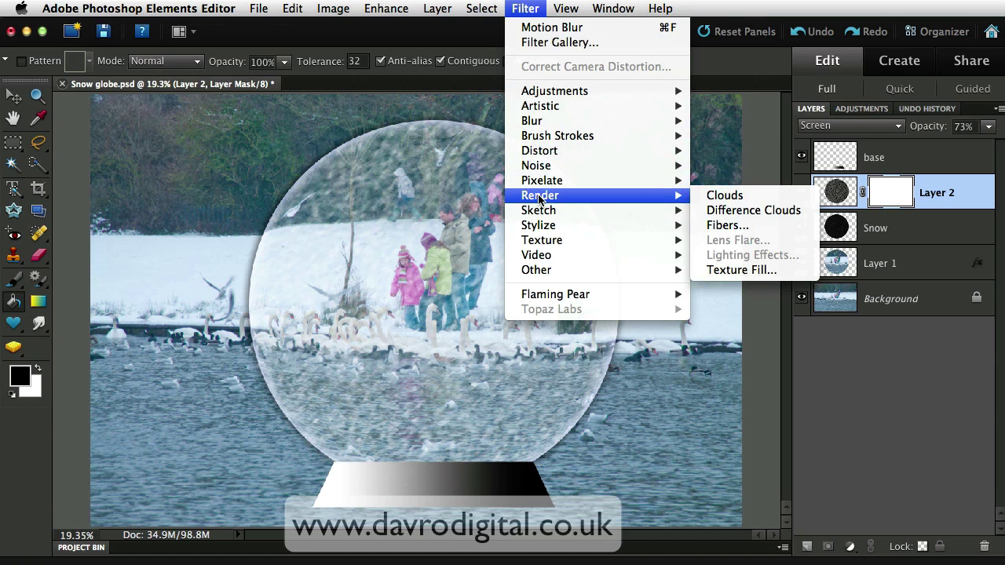
click(746, 196)
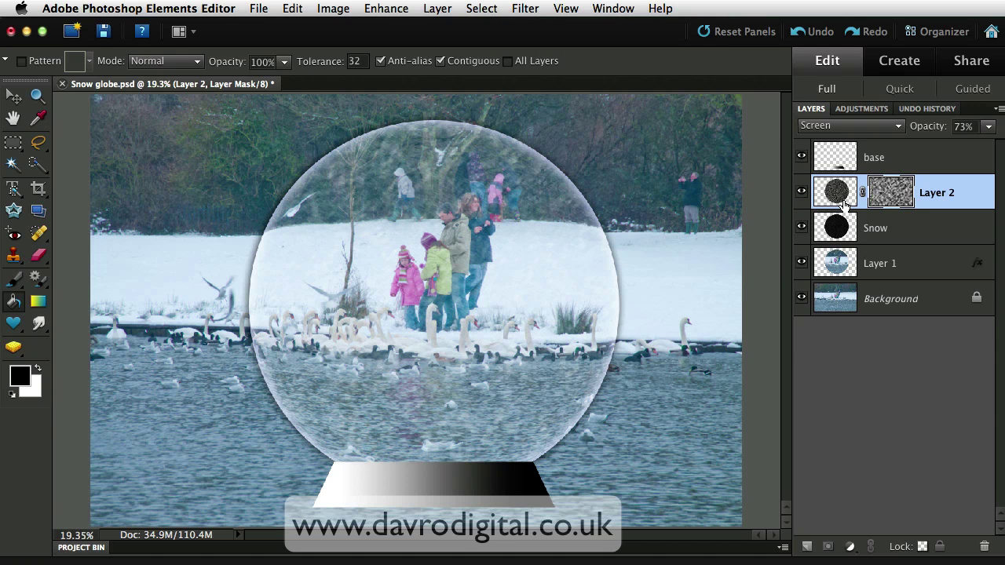
Compare the snow with Layer 2's cloud mask disabled and enabled, and examine the flakes around the family up close.
shift+click(886, 199)
shift+click(886, 199)
shift+click(886, 199)
shift+click(885, 198)
super+click(459, 216)
super+click(400, 292)
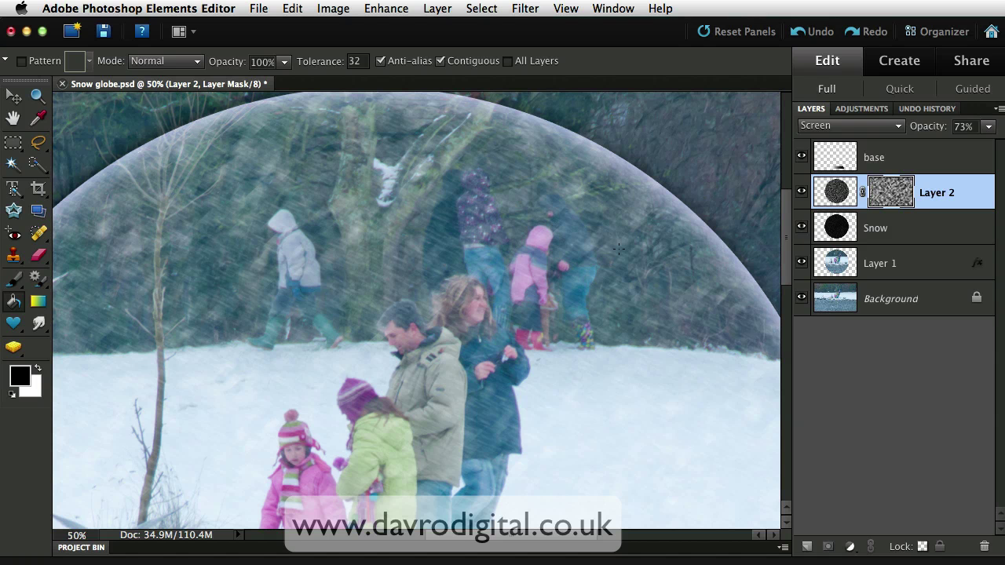
drag(595, 296, 662, 171)
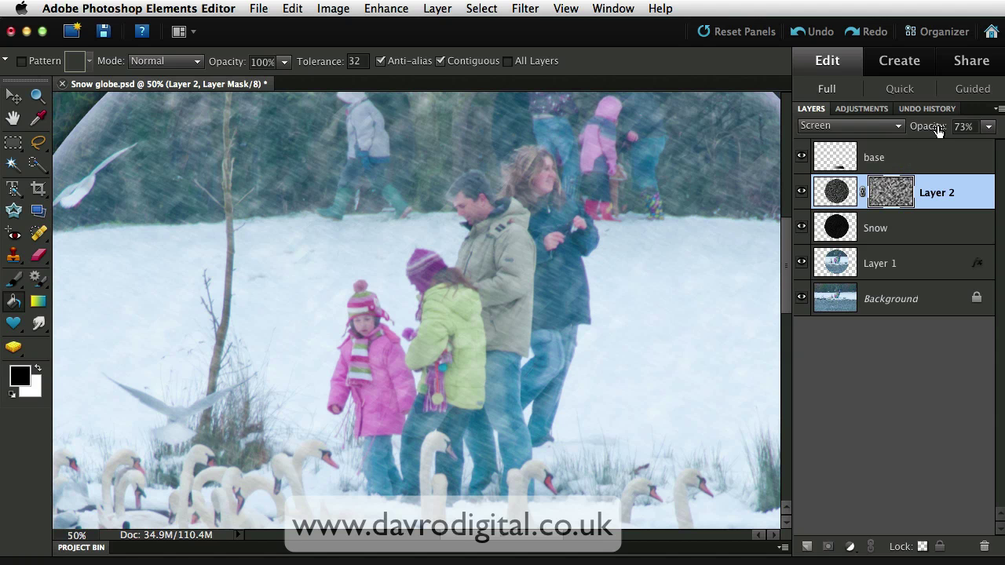
Set Layer 2's opacity to 89%.
mouse_move(939, 132)
mouse_down()
mouse_move(908, 131)
mouse_move(945, 130)
mouse_up()
click(908, 227)
click(969, 192)
key(super+0)
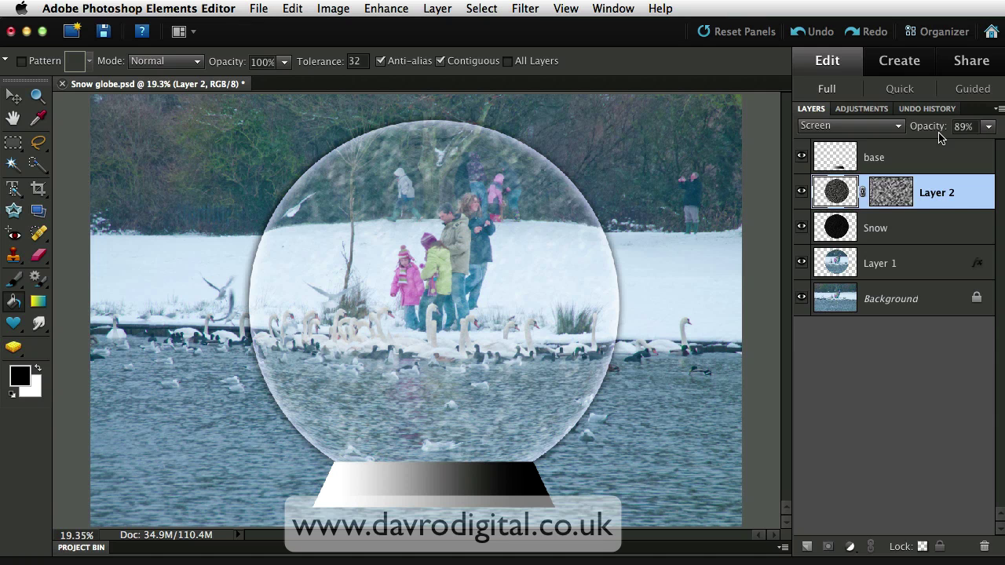
Duplicate the Background layer and apply a Gaussian Blur with a radius of 26.1 pixels to the copy.
click(924, 298)
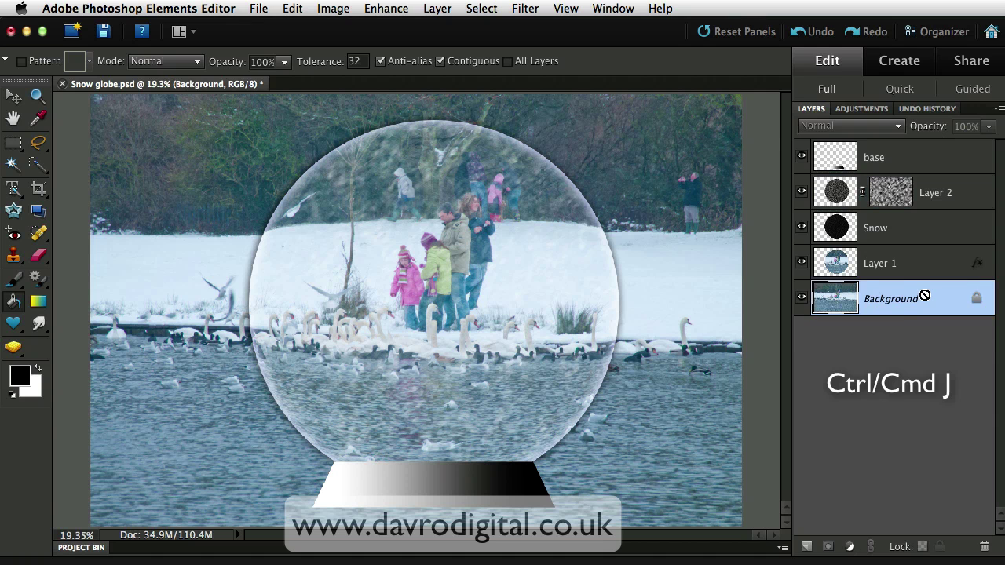
key(super+j)
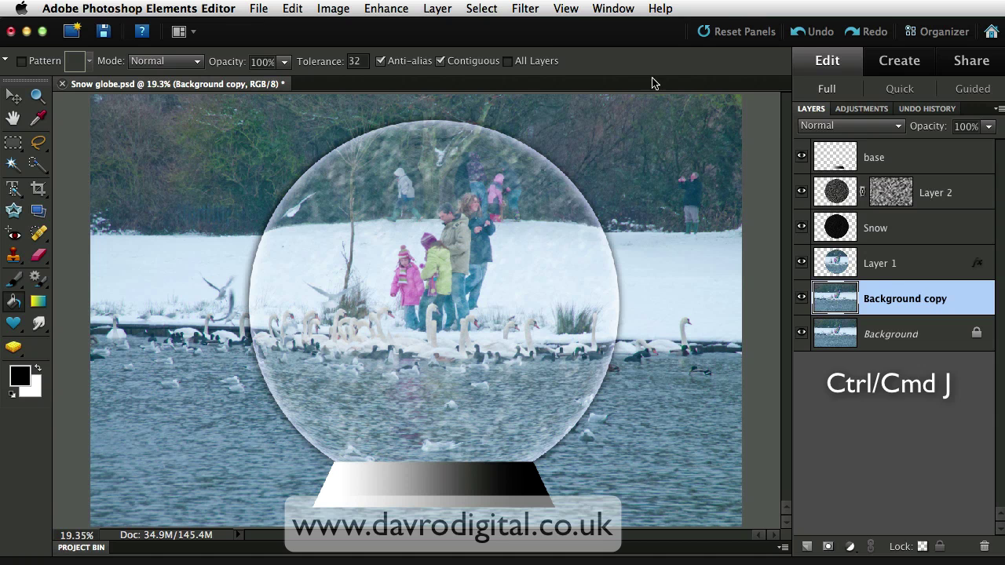
click(528, 10)
mouse_move(550, 121)
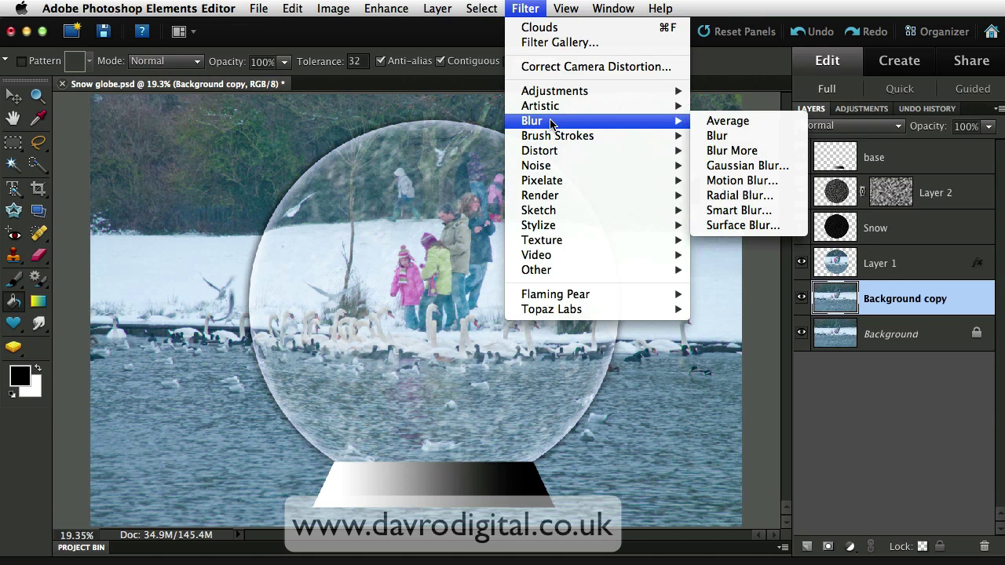
click(759, 168)
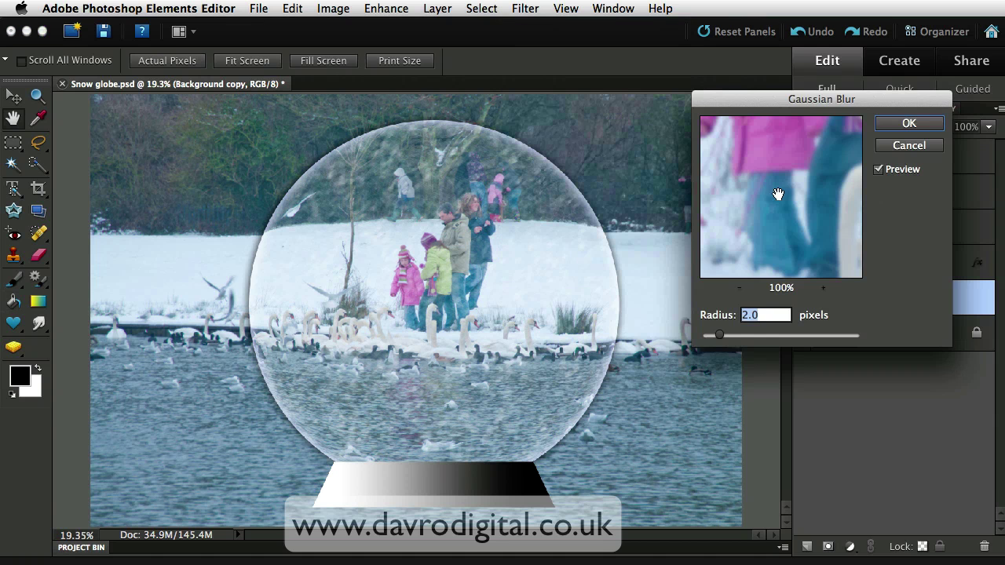
drag(761, 342, 780, 337)
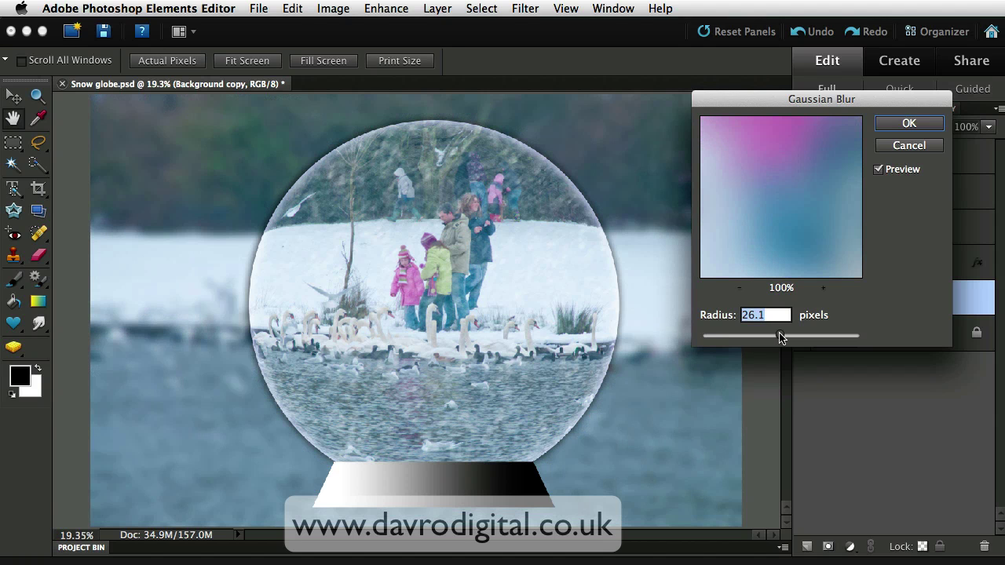
click(905, 126)
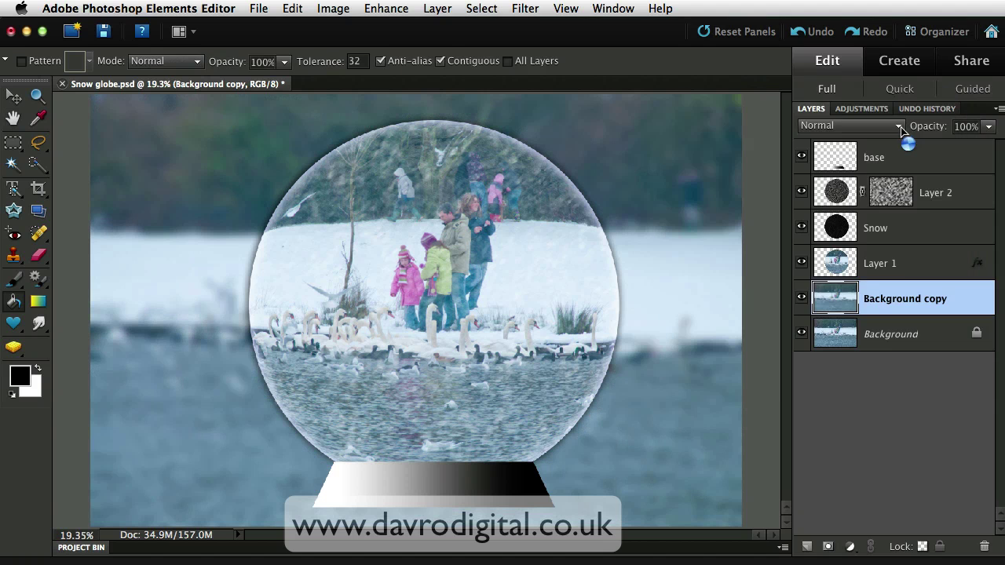